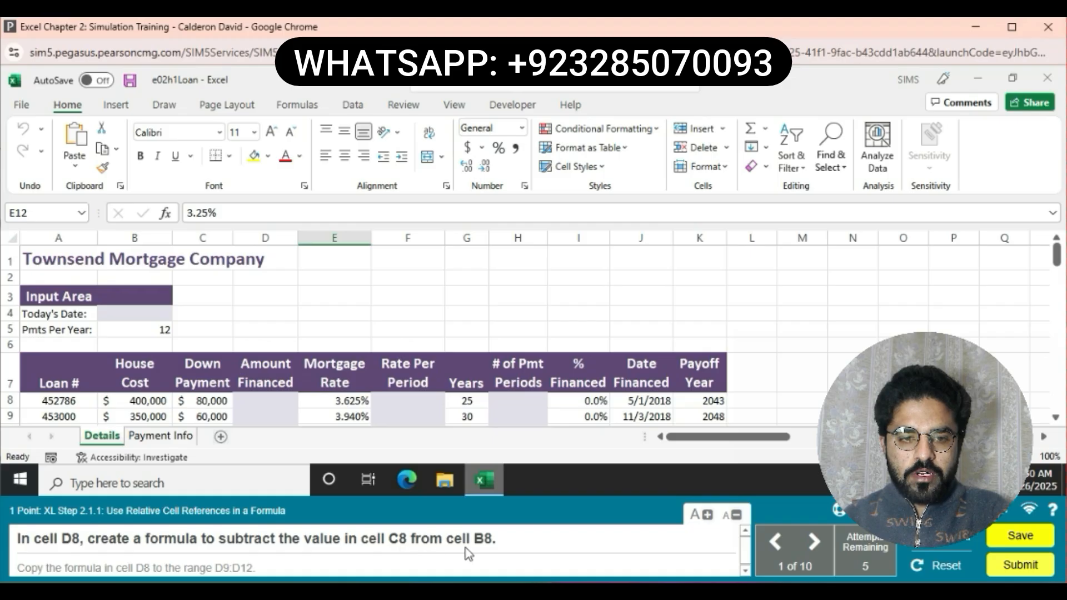
Enter the formula =B8-C8 in cell D8 to calculate the amount financed for the first loan
left_click(267, 410)
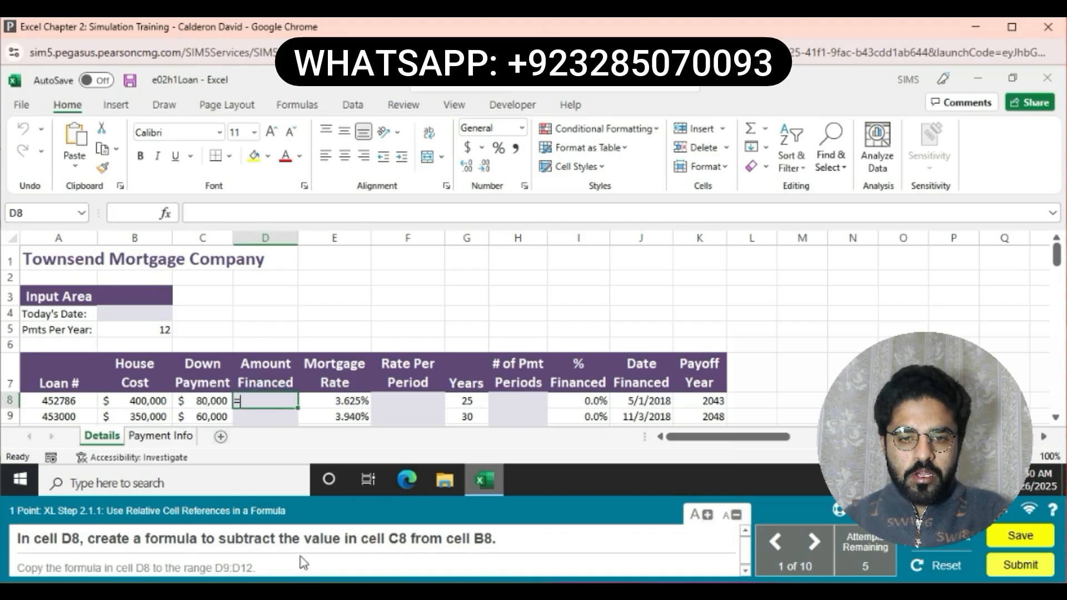
type("=")
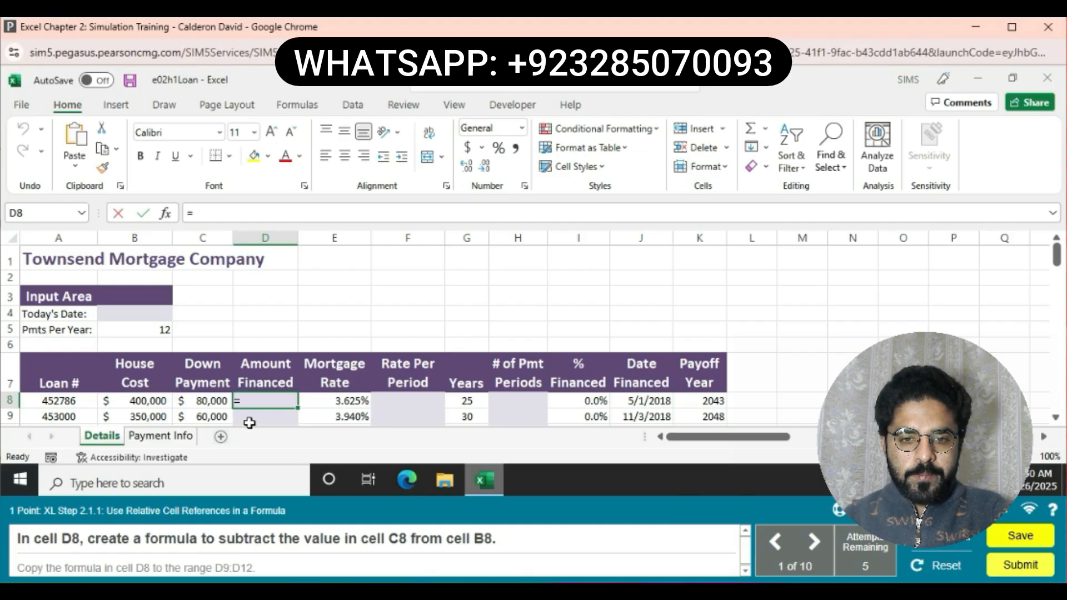
left_click(148, 401)
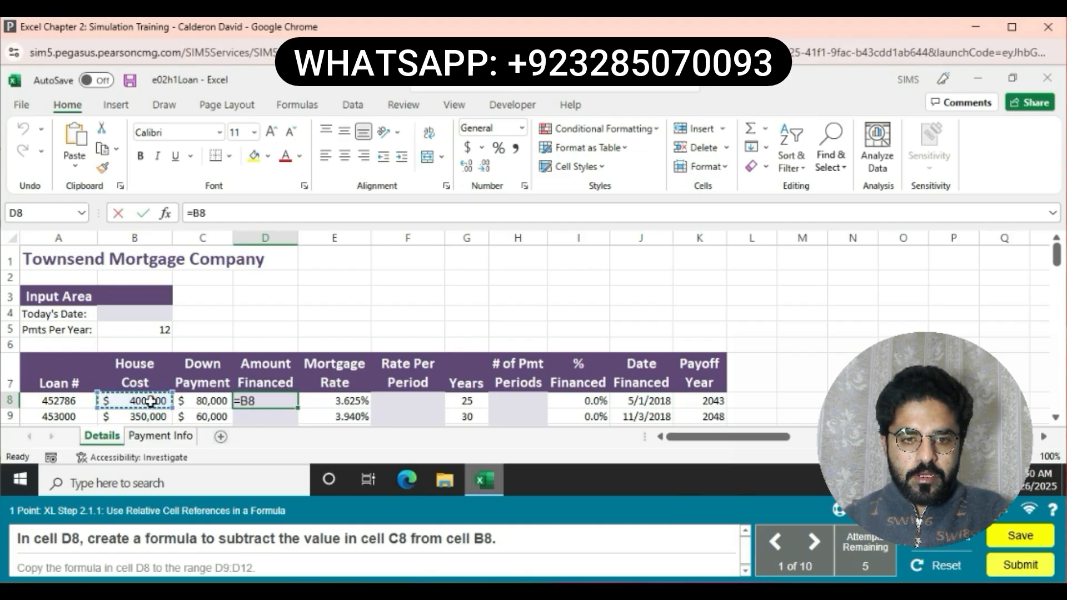
type("-")
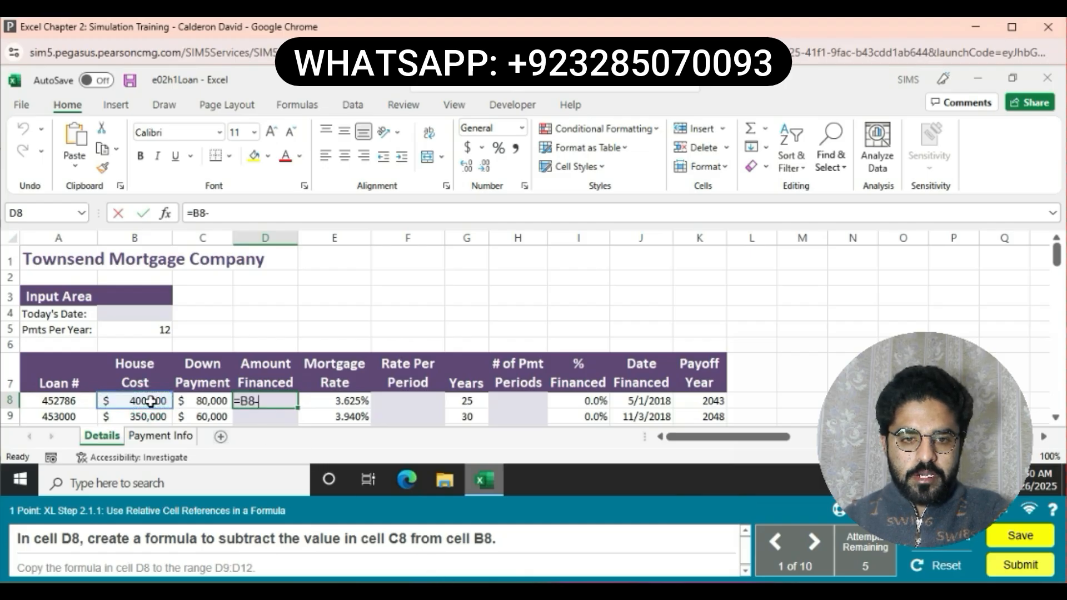
left_click(195, 401)
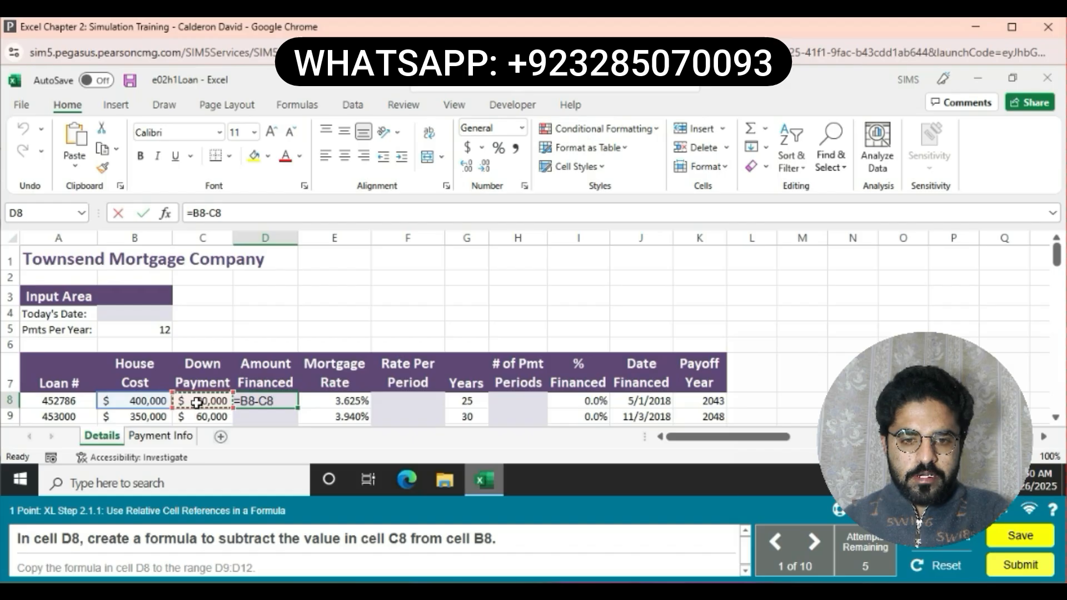
key("Return")
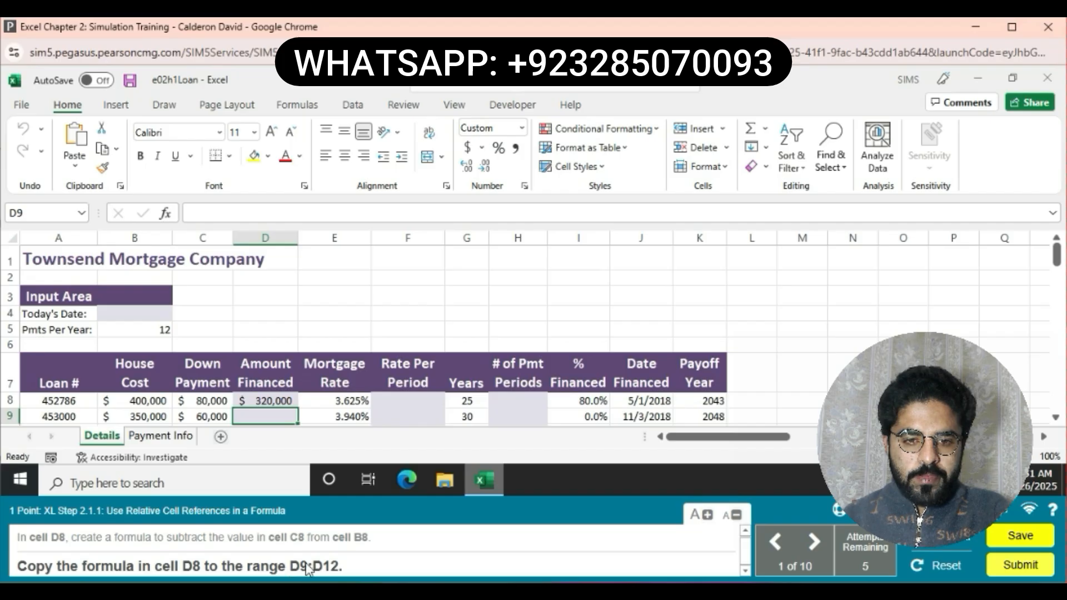
Copy the formula in D8 down to the range D9:D12 and maximize the simulation window
left_click(270, 395)
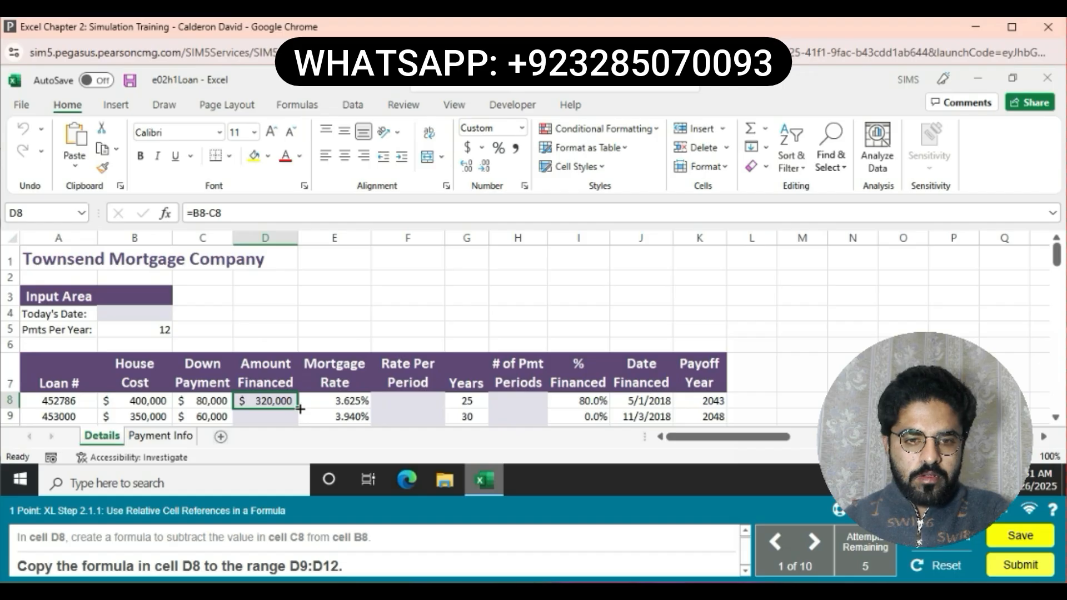
left_click_drag(300, 409, 287, 352)
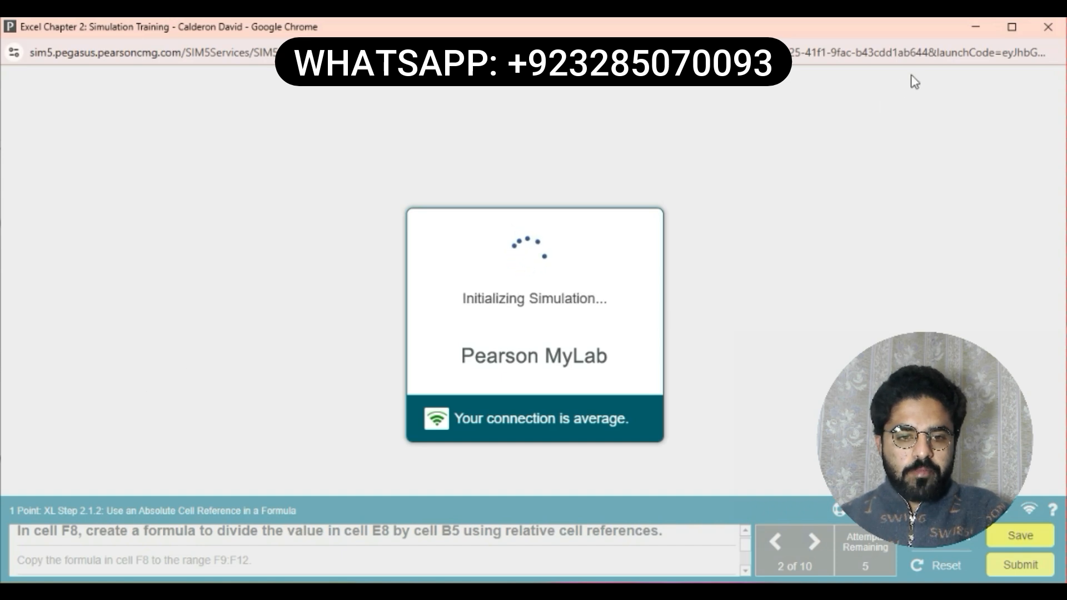
left_click(1011, 27)
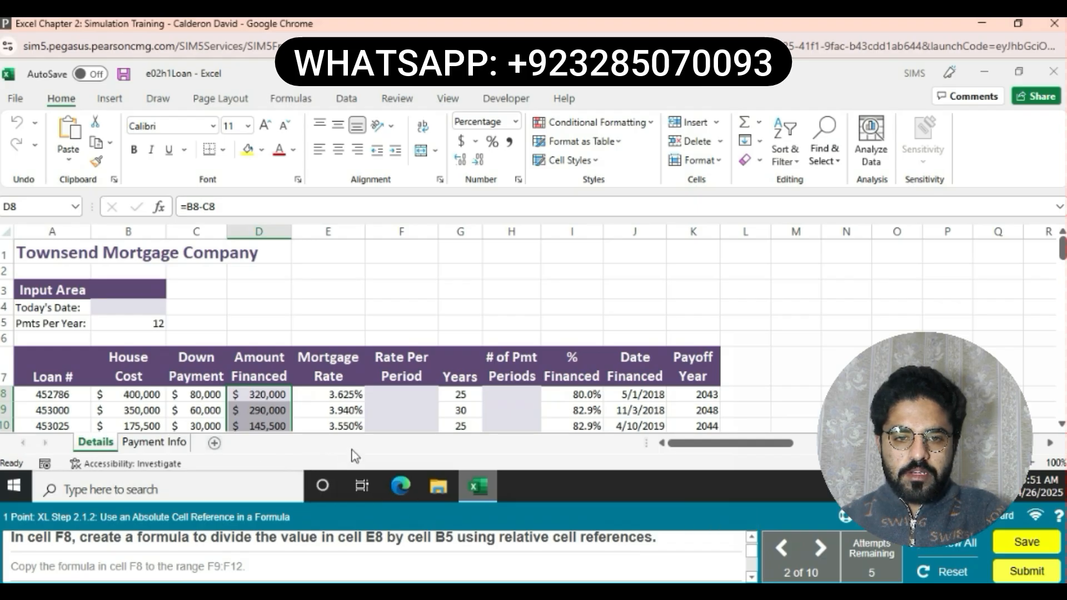
Enter a formula in cell F8 that divides the mortgage rate in E8 by the payments per year in B5
left_click(404, 396)
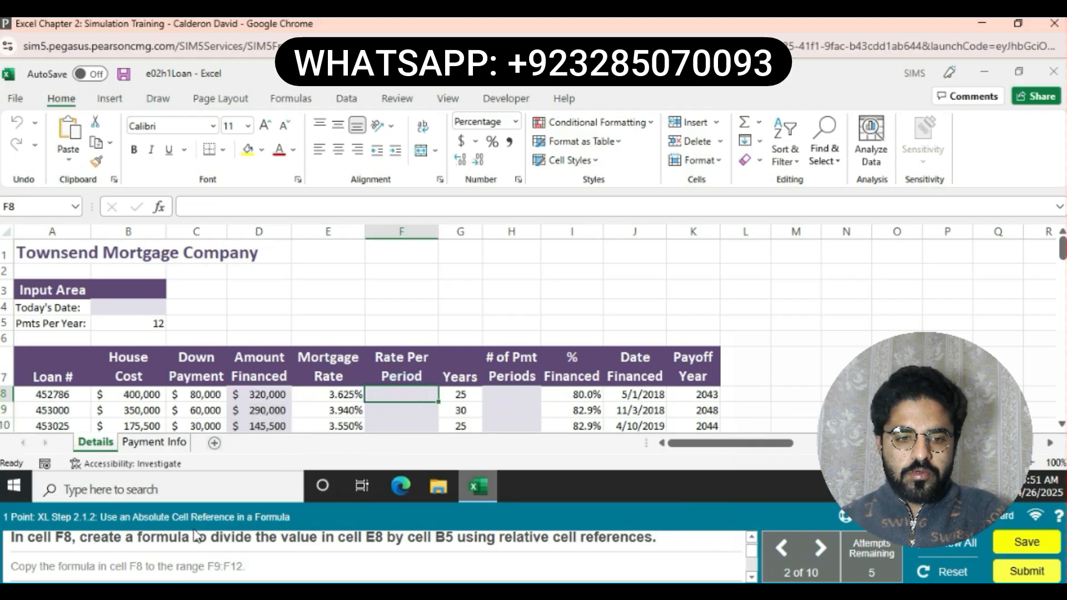
type("=")
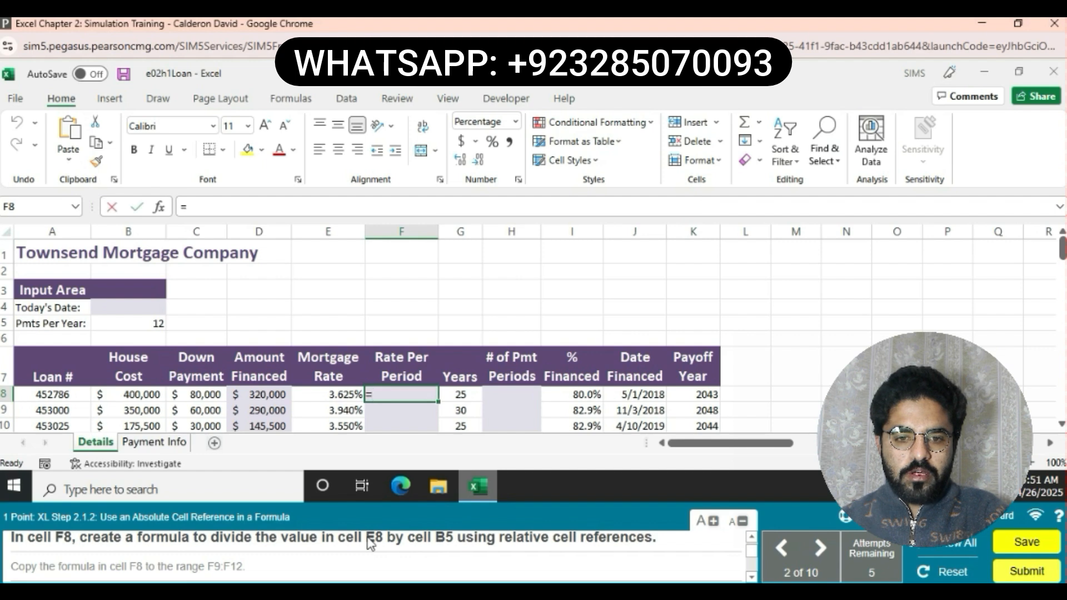
left_click(332, 396)
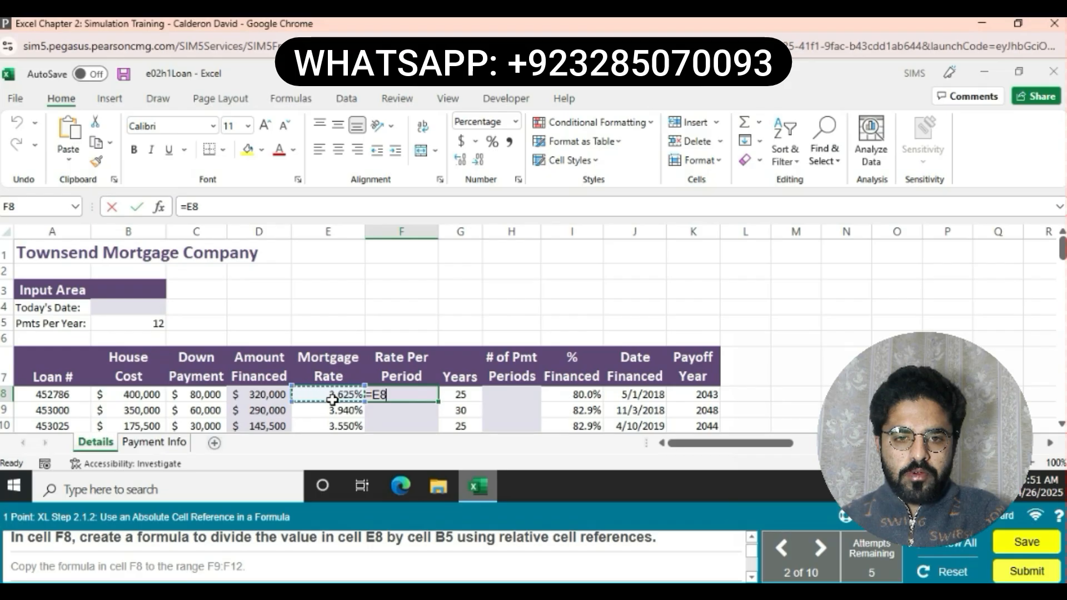
type("/")
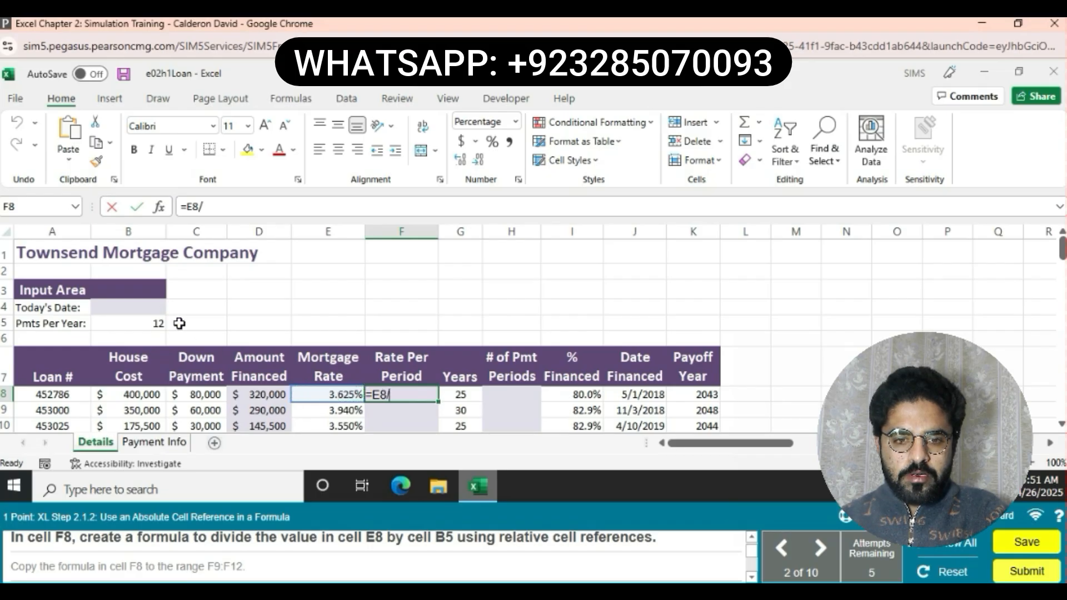
left_click(149, 327)
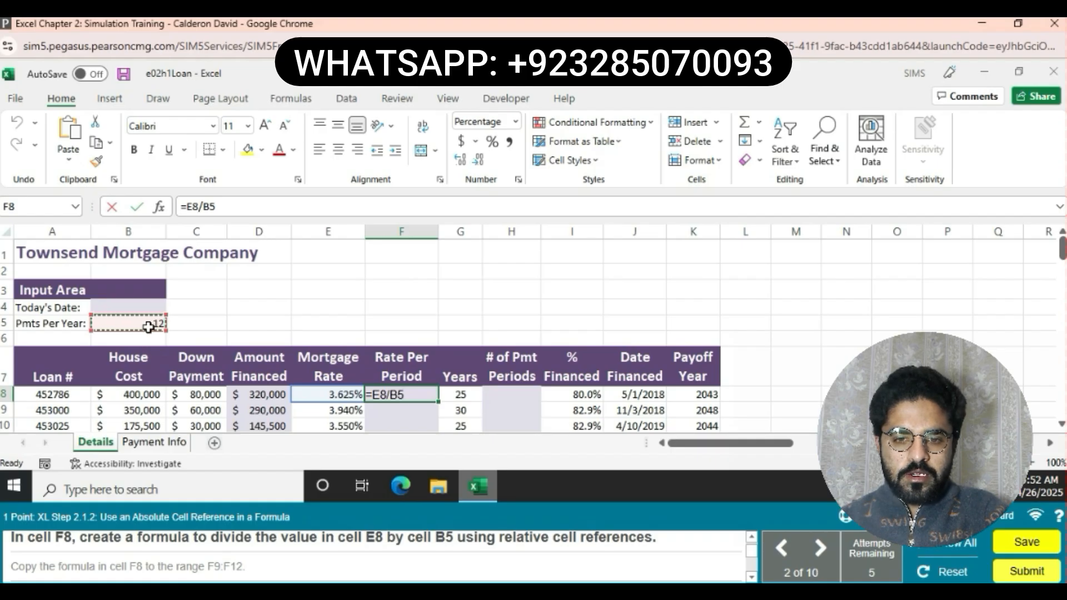
left_click(392, 394)
type("$")
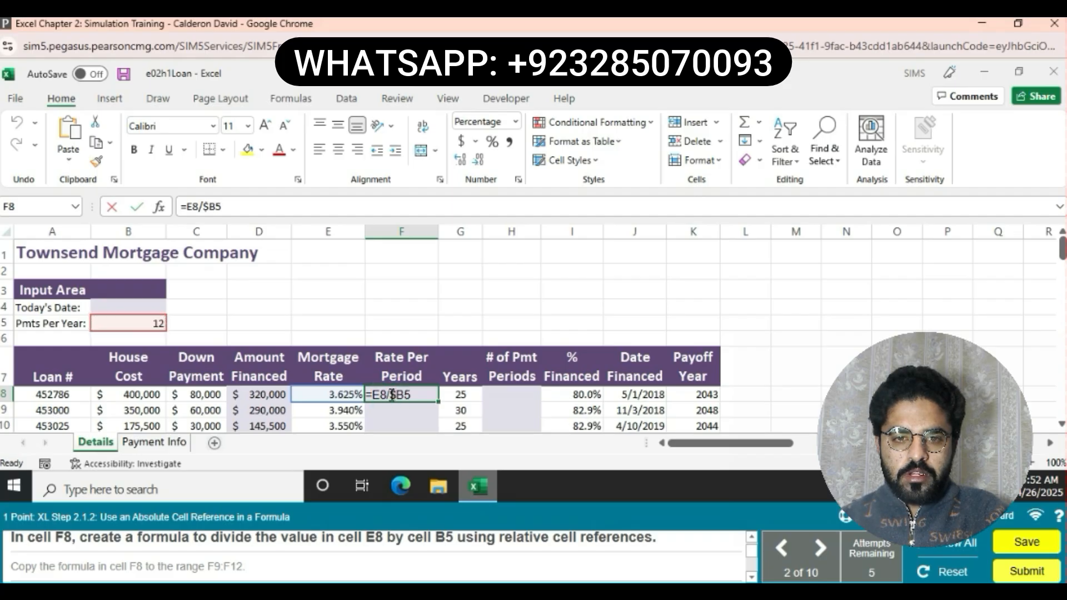
left_click(402, 395)
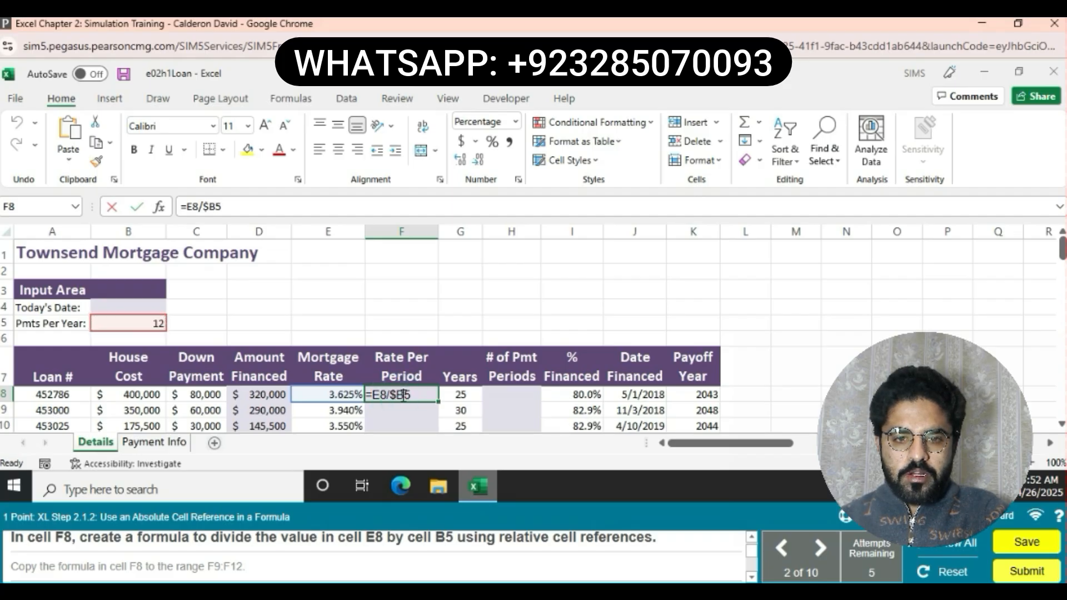
type("$")
key("Return")
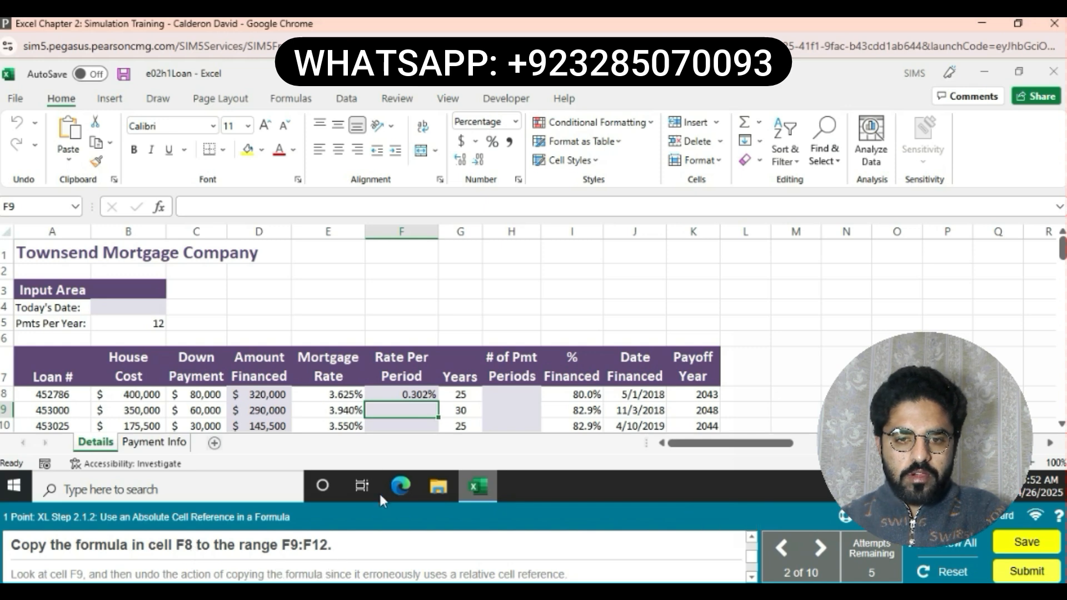
Copy the formula in F8 down to F9:F12, and undo the copy after inspecting cell F9
left_click(424, 394)
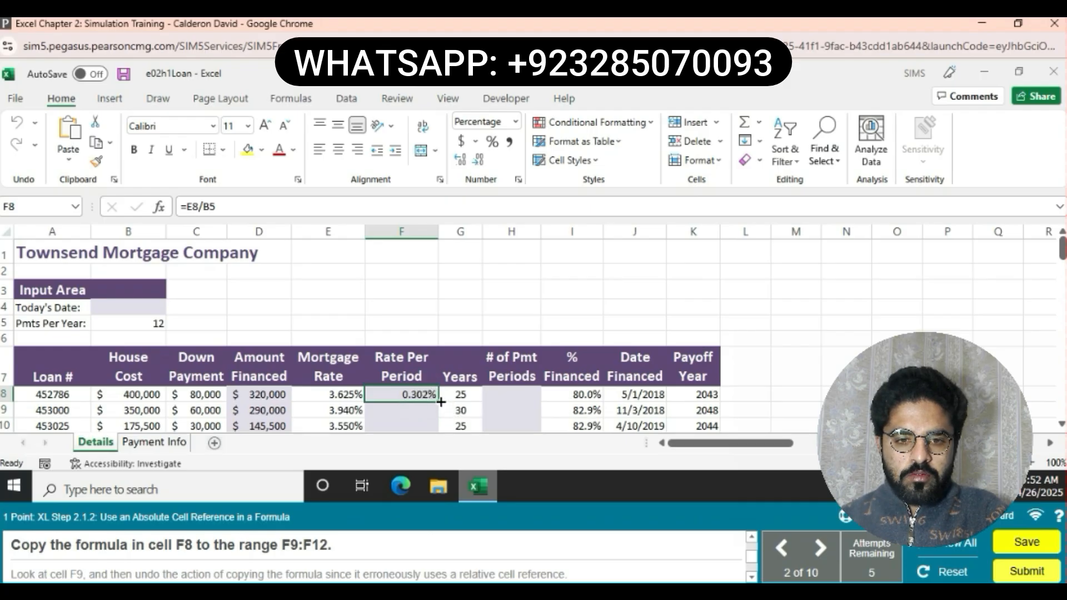
left_click_drag(440, 401, 418, 300)
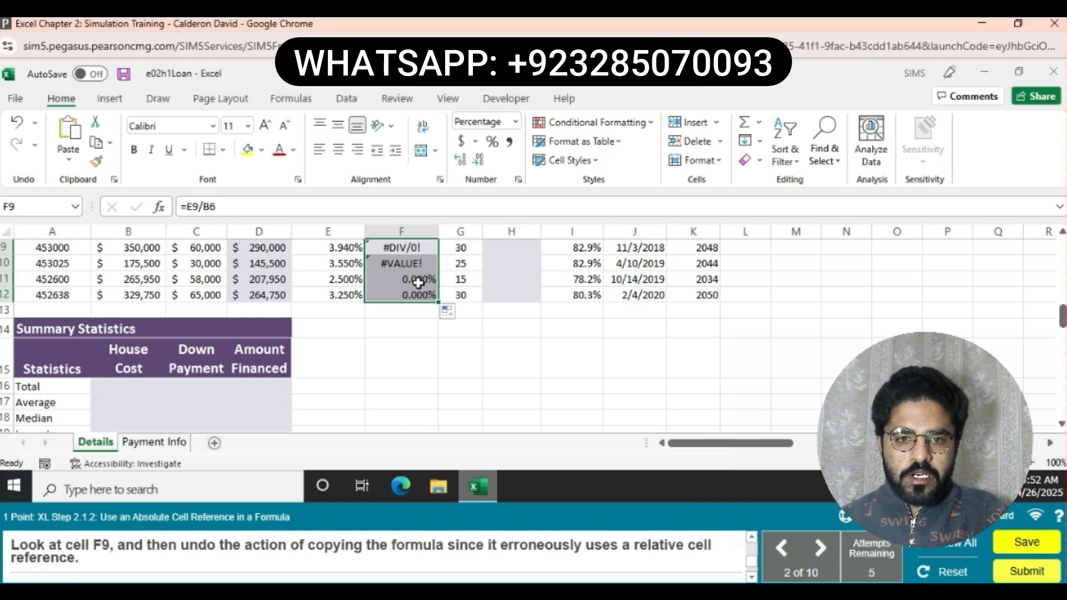
left_click(410, 248)
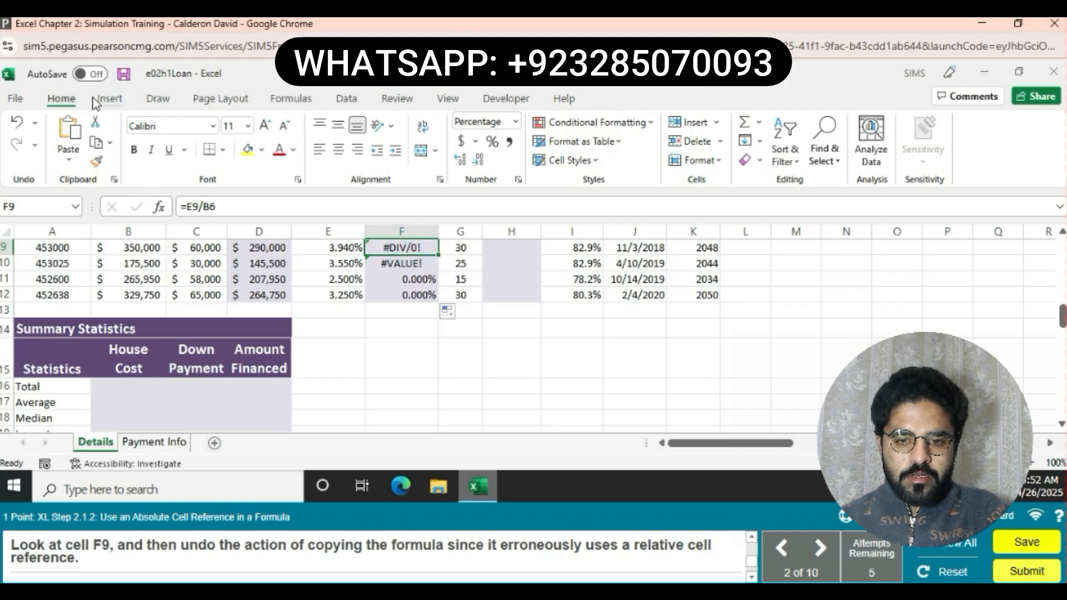
left_click(16, 124)
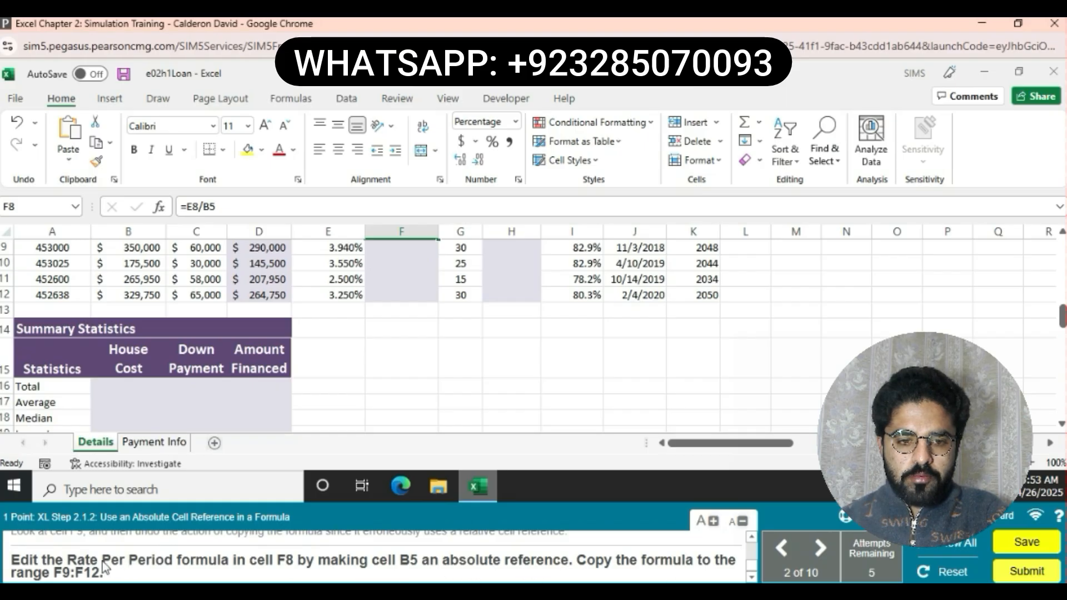
Try to change the B5 reference in cell F8's formula to B$5
scroll(409, 304, "up", 1)
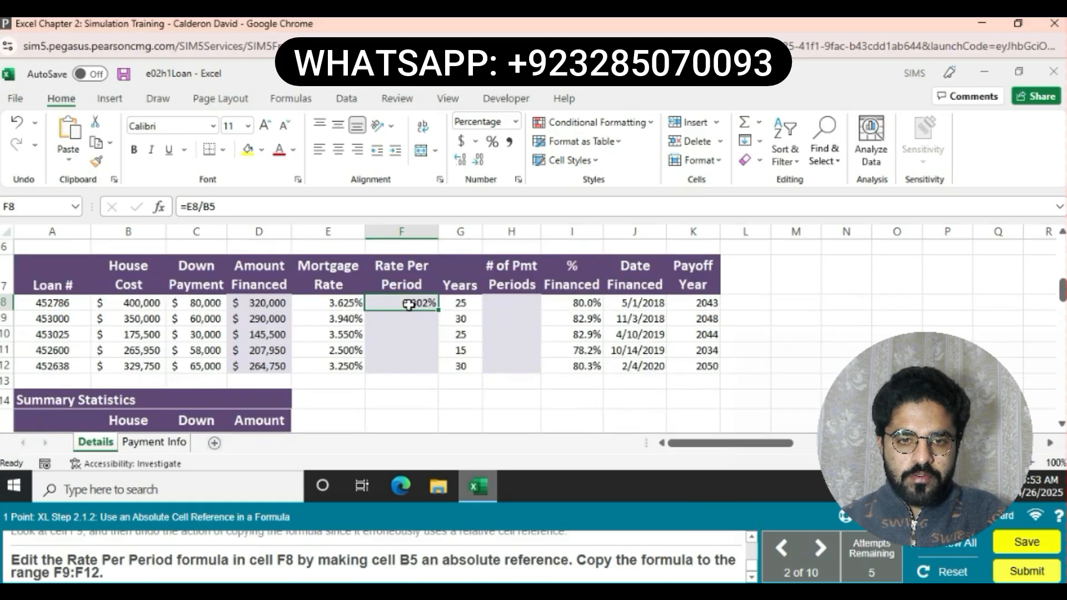
scroll(410, 305, "up", 2)
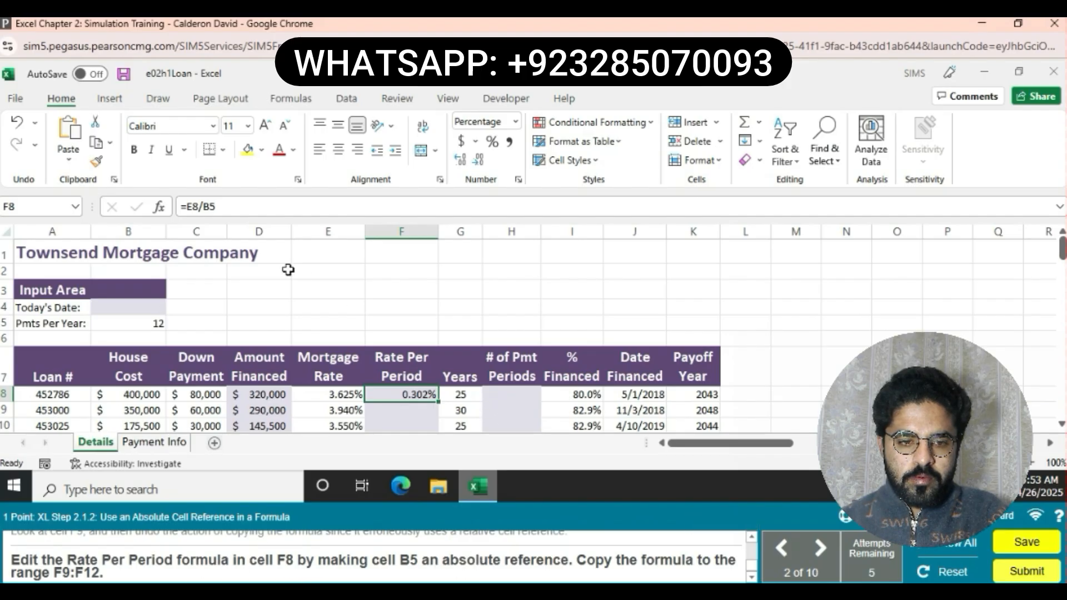
left_click(210, 207)
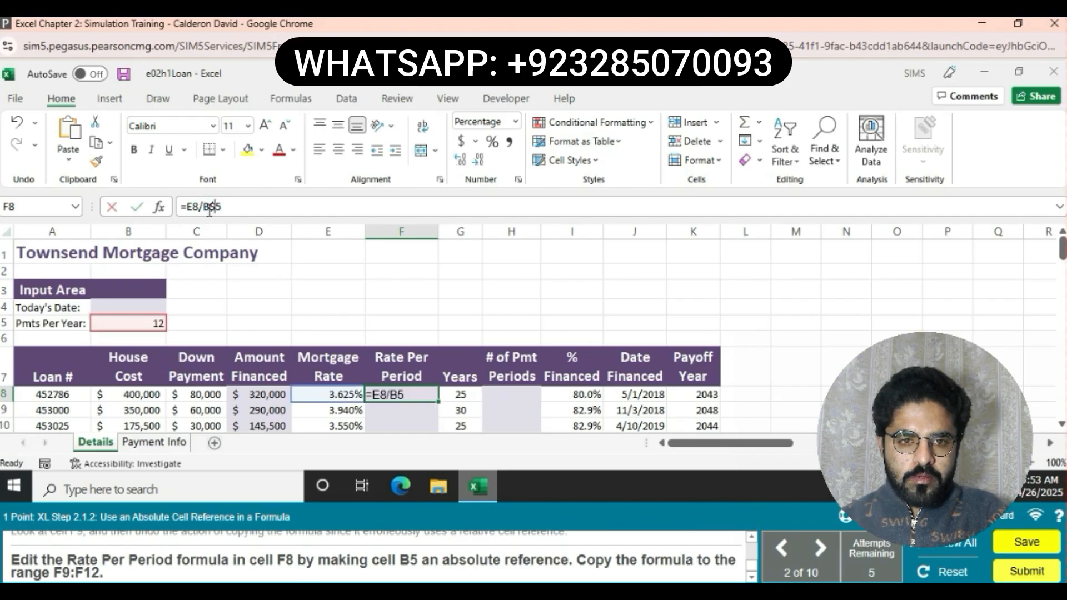
key("Return")
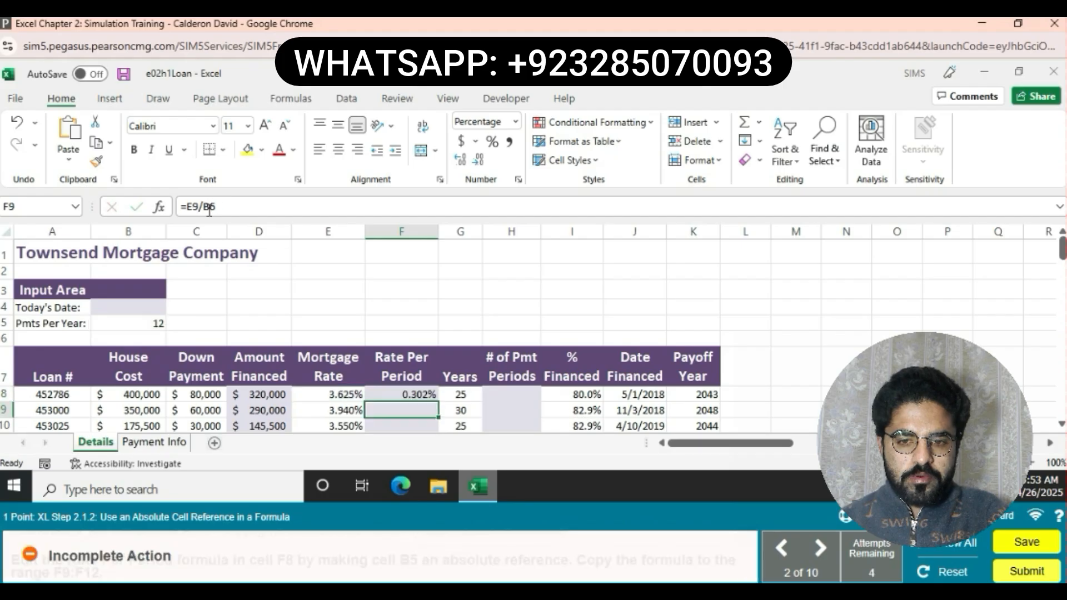
Edit the Rate Per Period formula in F8 to =E8/$B$5 and copy it down to F9:F12
left_click(389, 395)
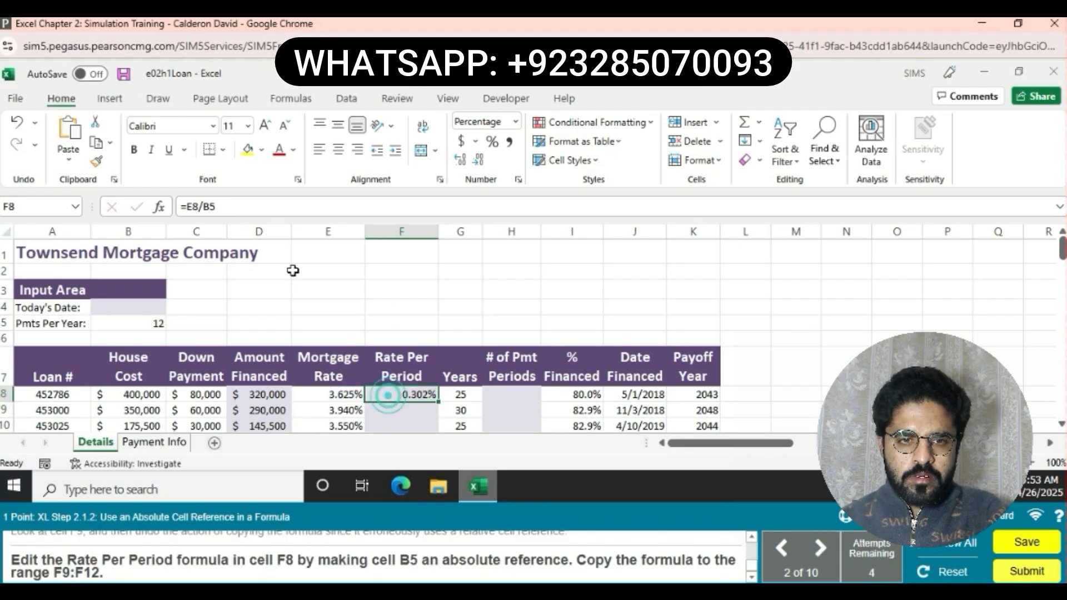
left_click(204, 211)
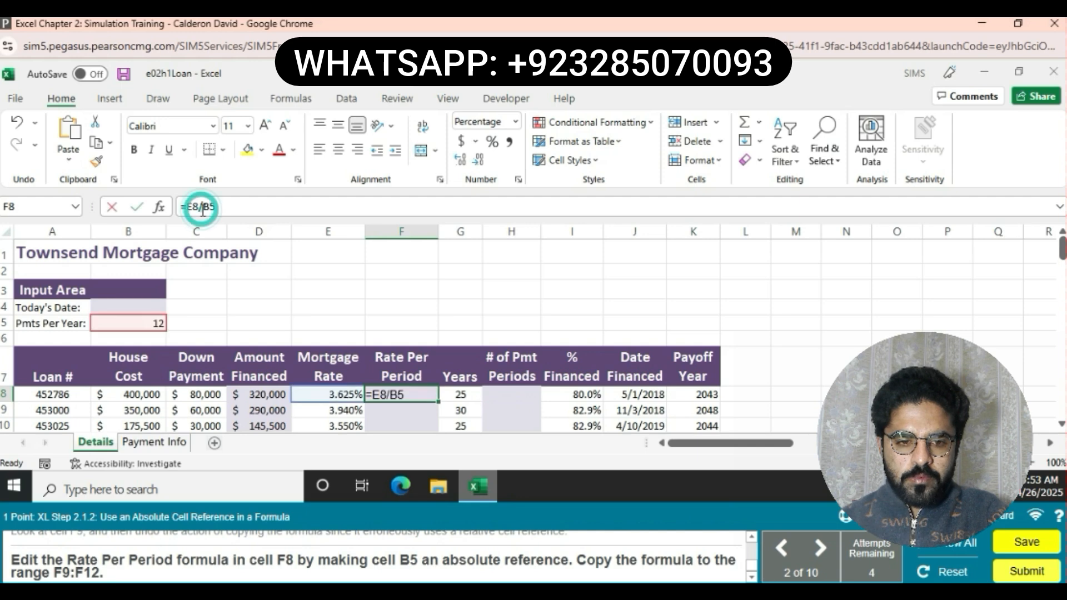
type("$")
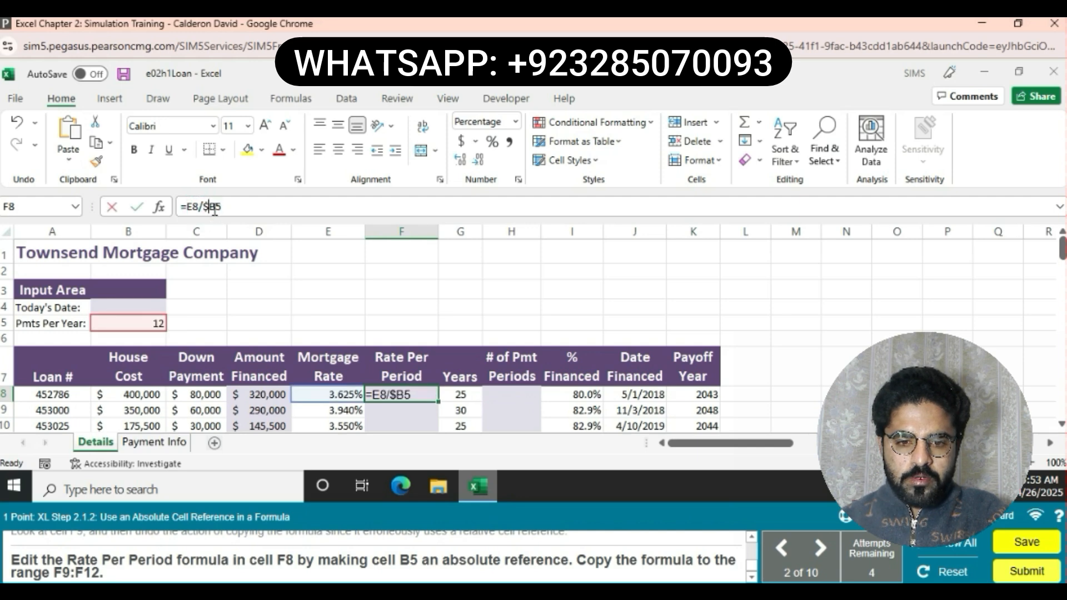
left_click(216, 209)
type("$")
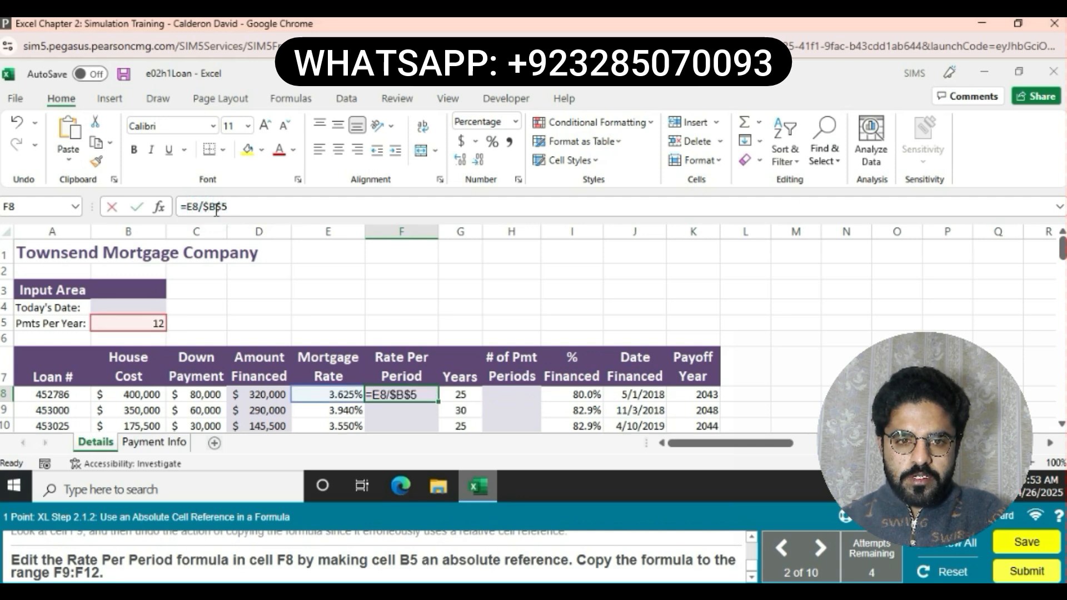
key("Return")
left_click(423, 393)
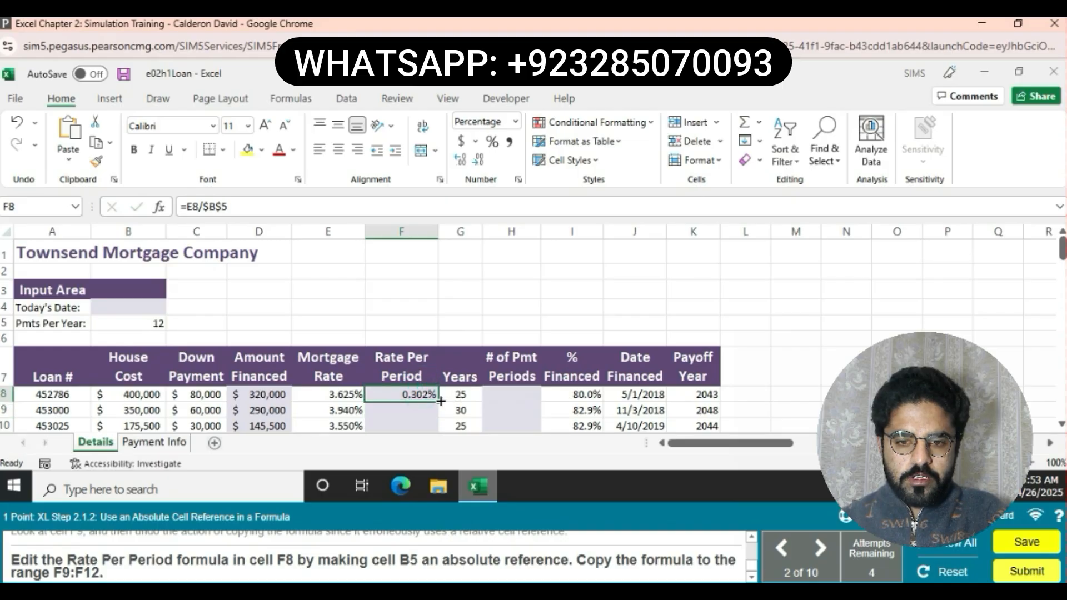
left_click_drag(441, 400, 417, 299)
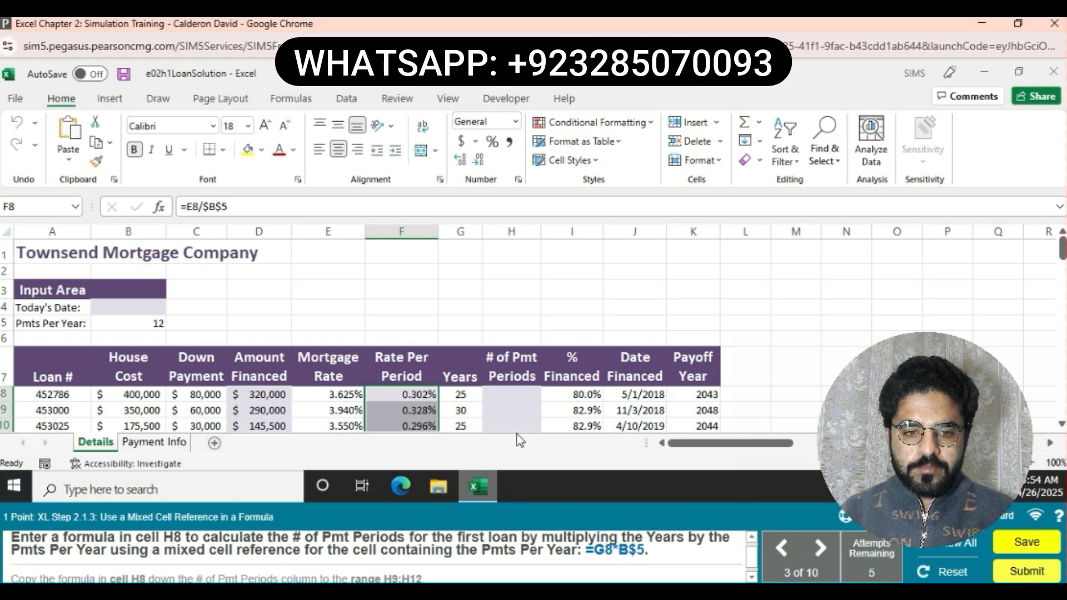
Enter the formula =G8*B$5 in cell H8 to calculate the first loan's number of payment periods
left_click(512, 394)
type("=")
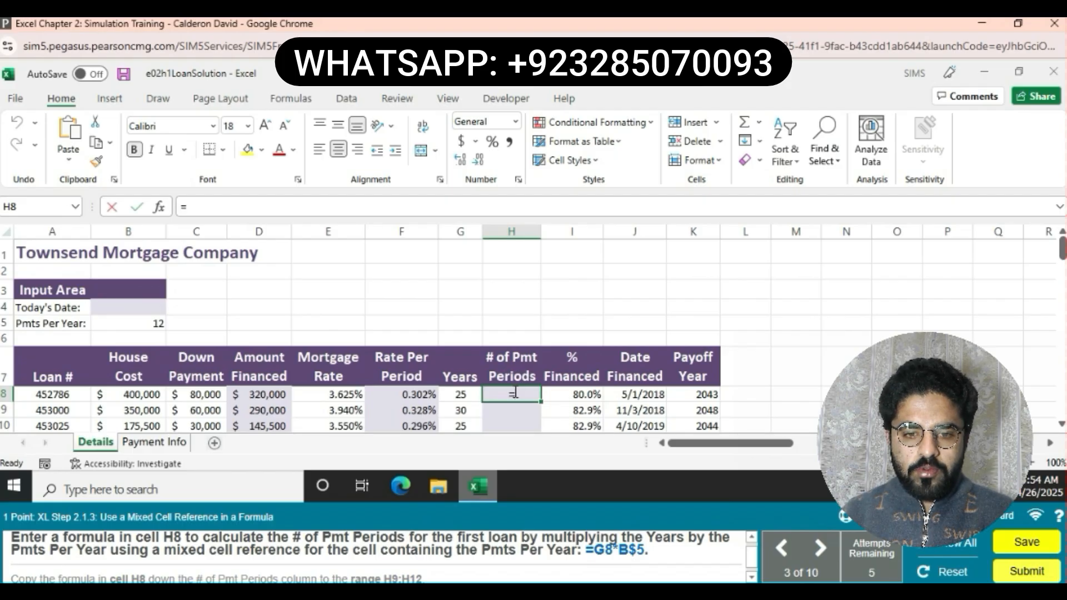
type("G8")
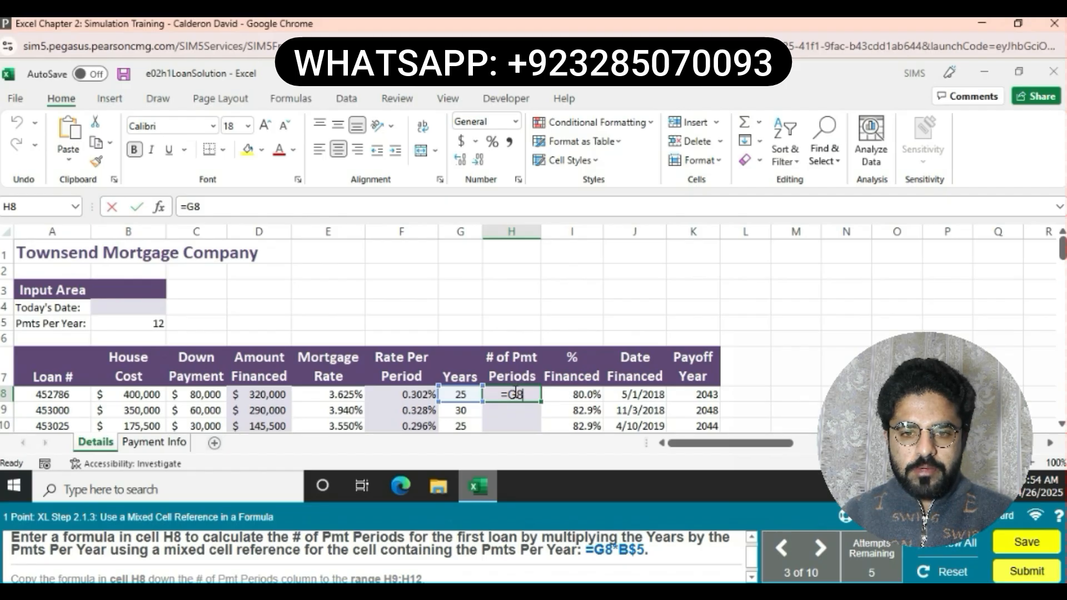
type("*")
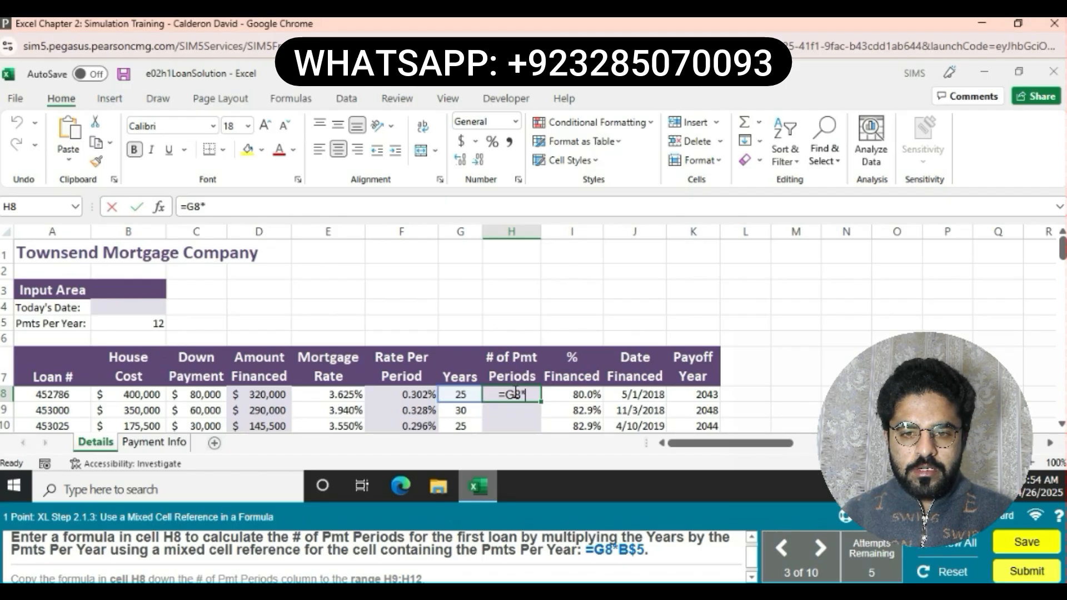
type("B")
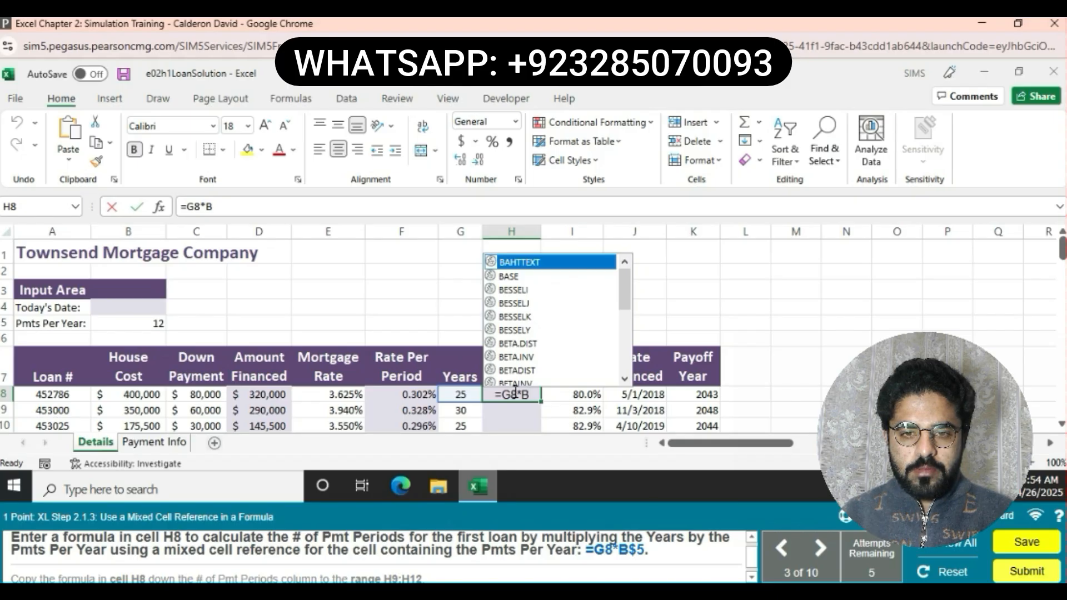
type("$")
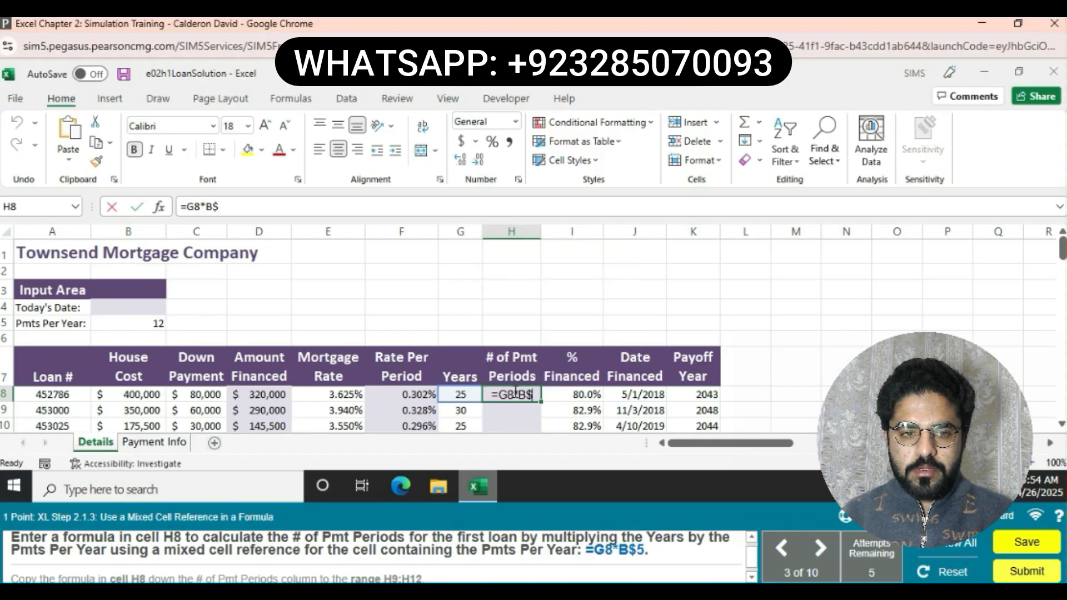
type("5")
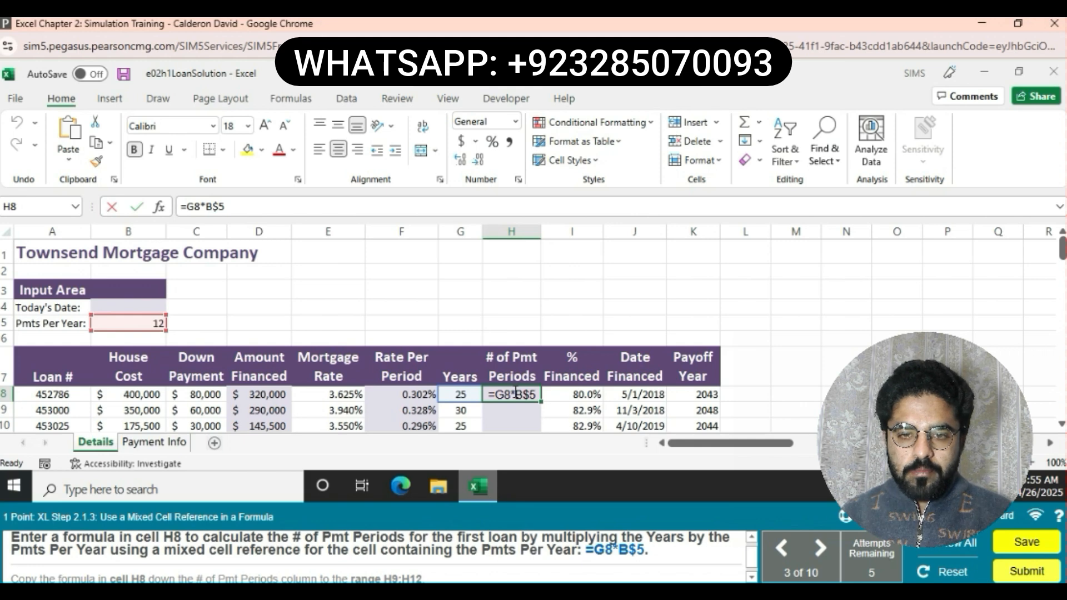
key("Return")
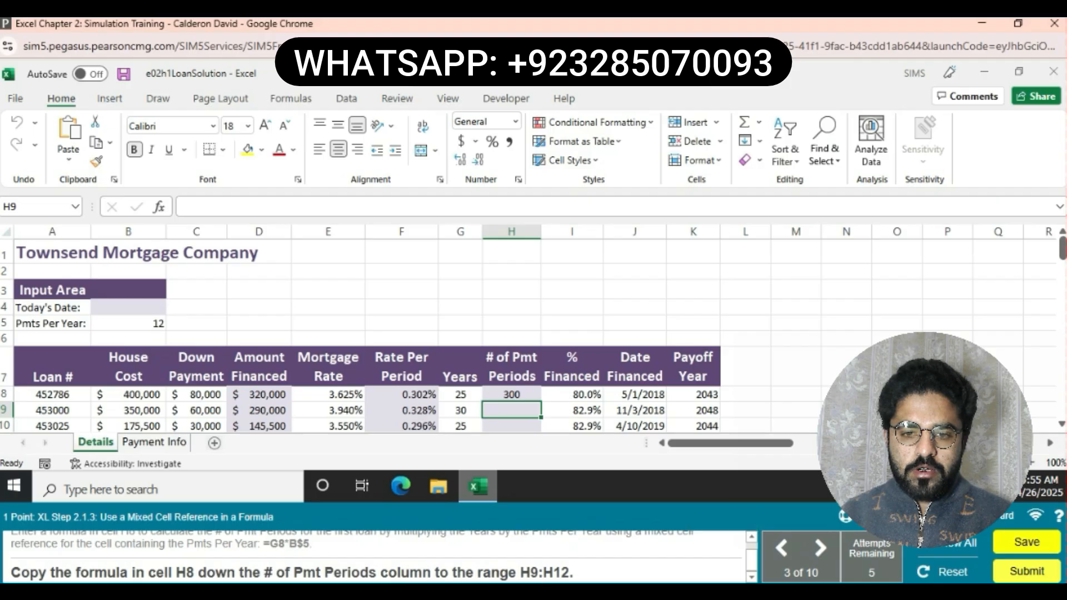
Copy the # of Pmt Periods formula in cell H8 down to the range H9:H12
left_click(522, 398)
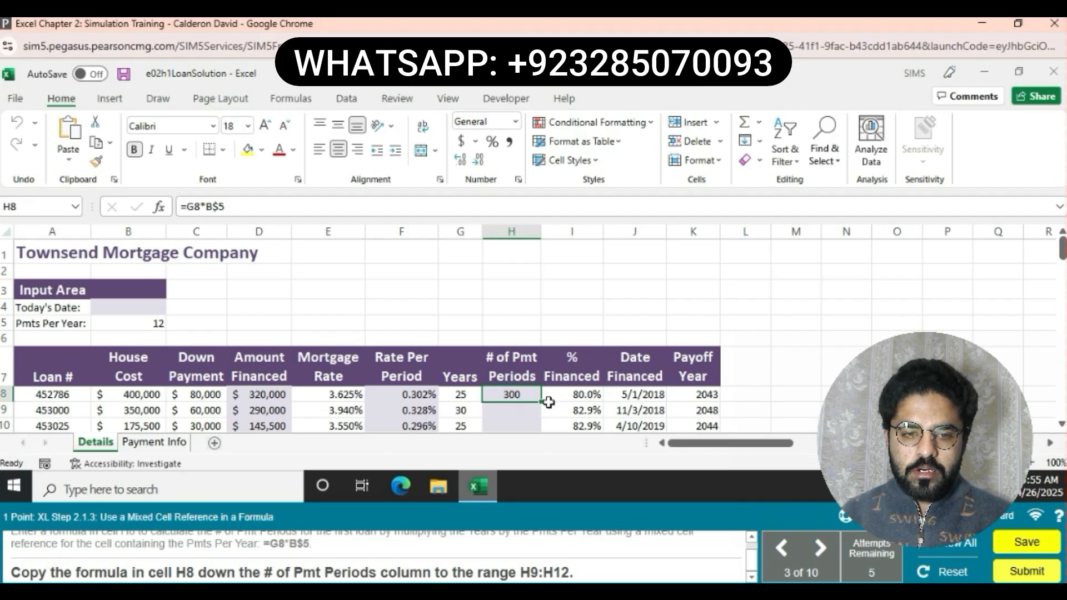
left_click_drag(544, 405, 526, 426)
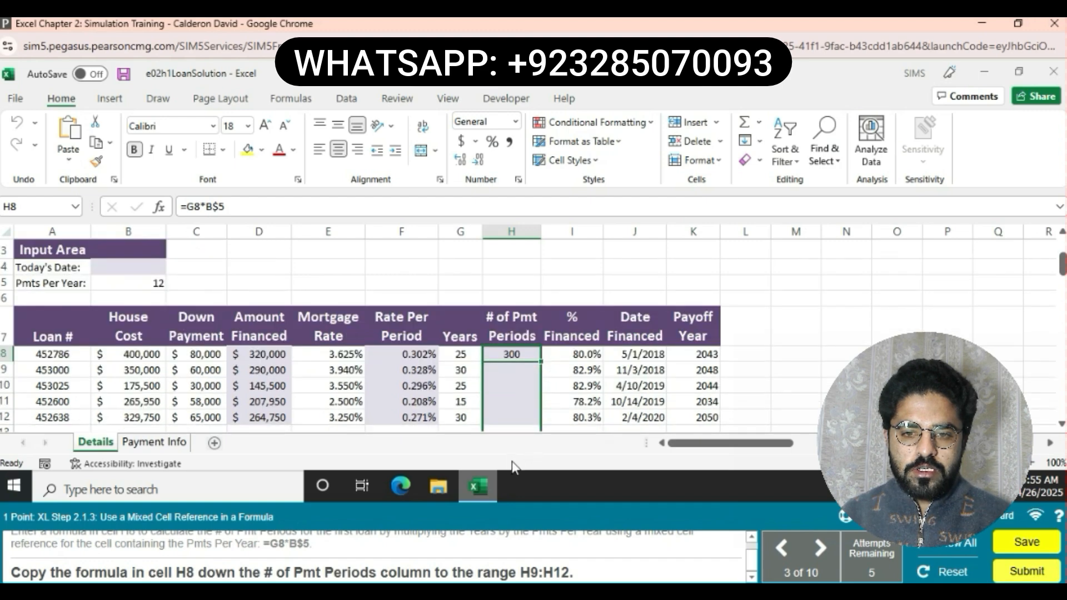
left_click_drag(512, 467, 512, 386)
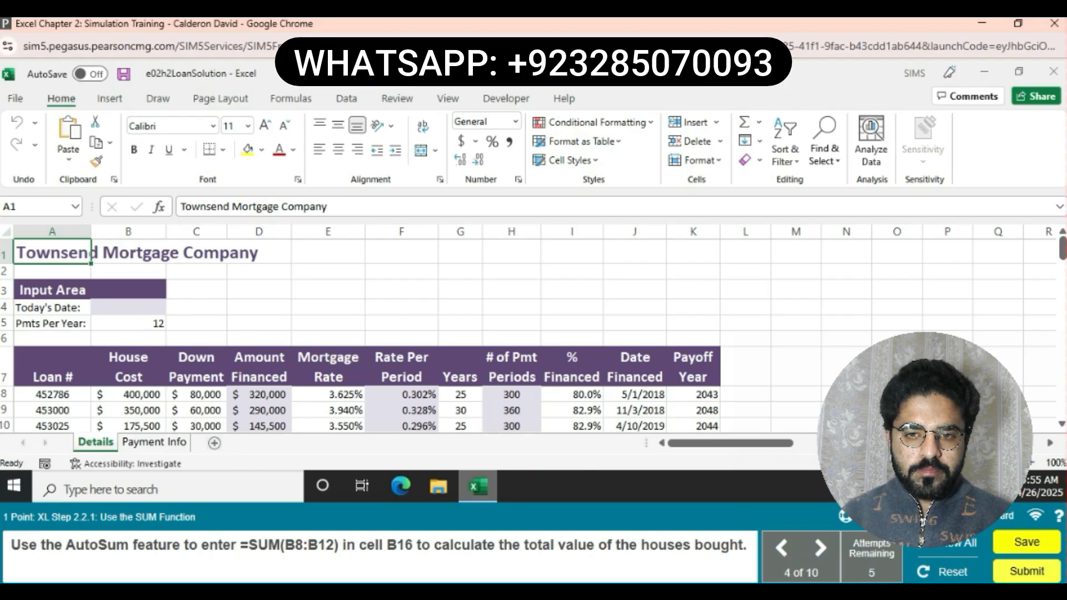
Enter =SUM(B8:B12) in cell B16 of the Summary Statistics to total the house costs
left_click(1063, 424)
left_click(1063, 424)
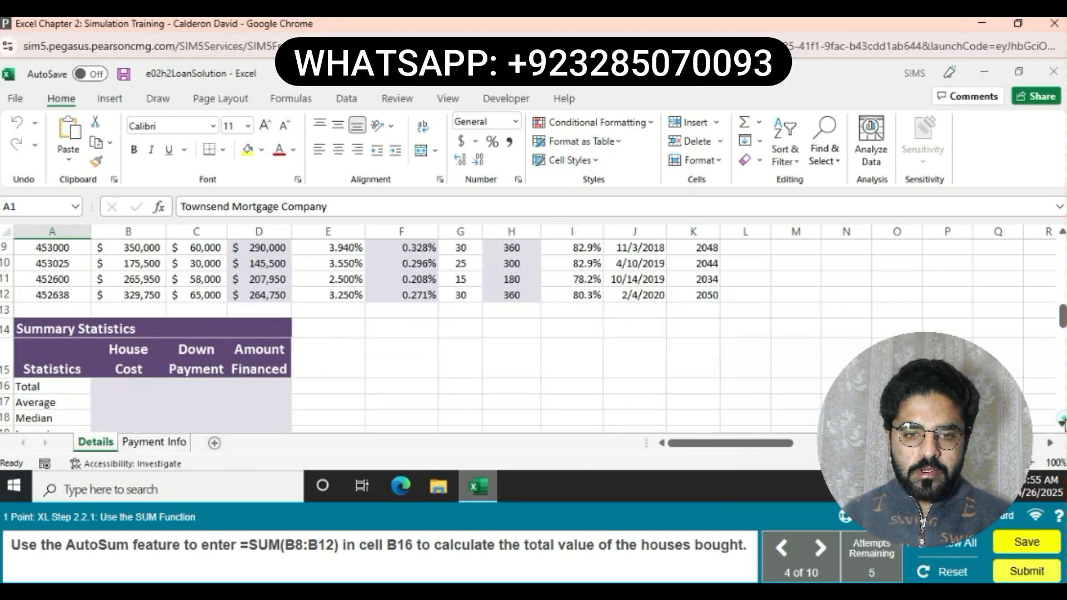
left_click(1063, 424)
left_click(112, 367)
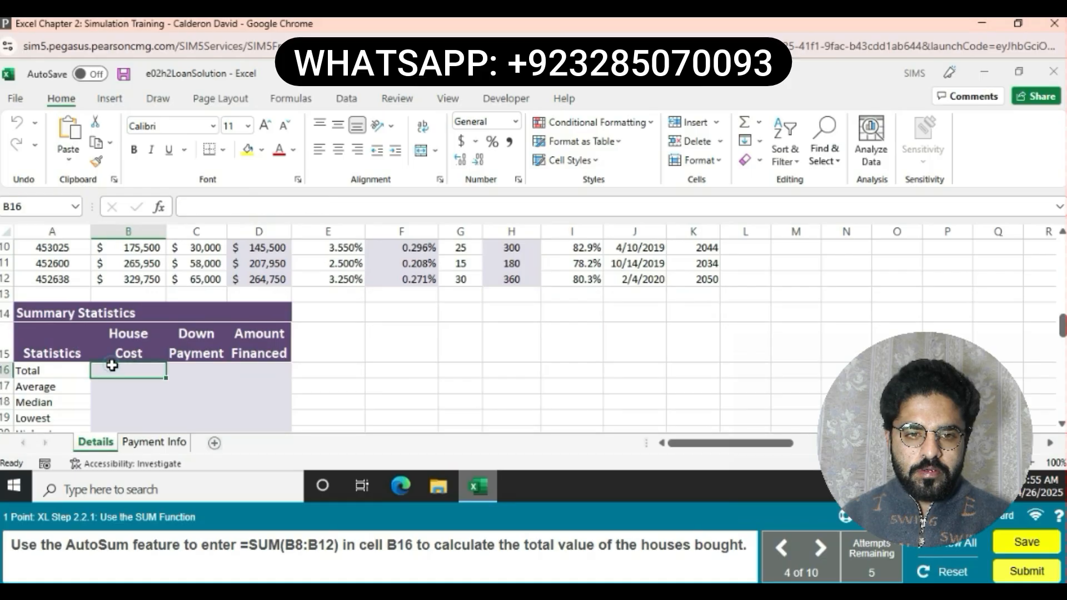
type("=")
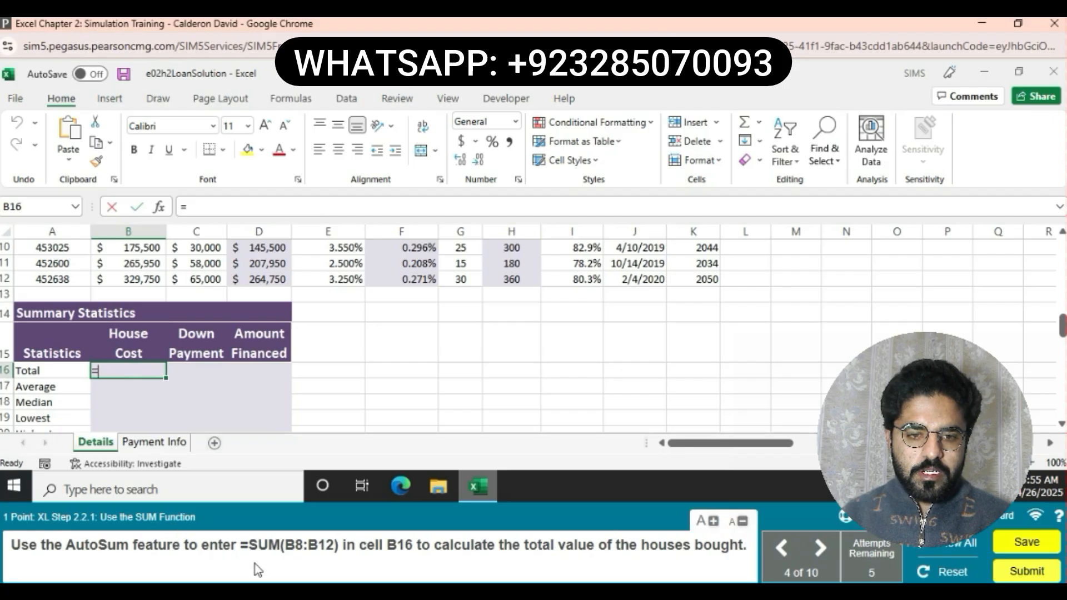
type("SUM")
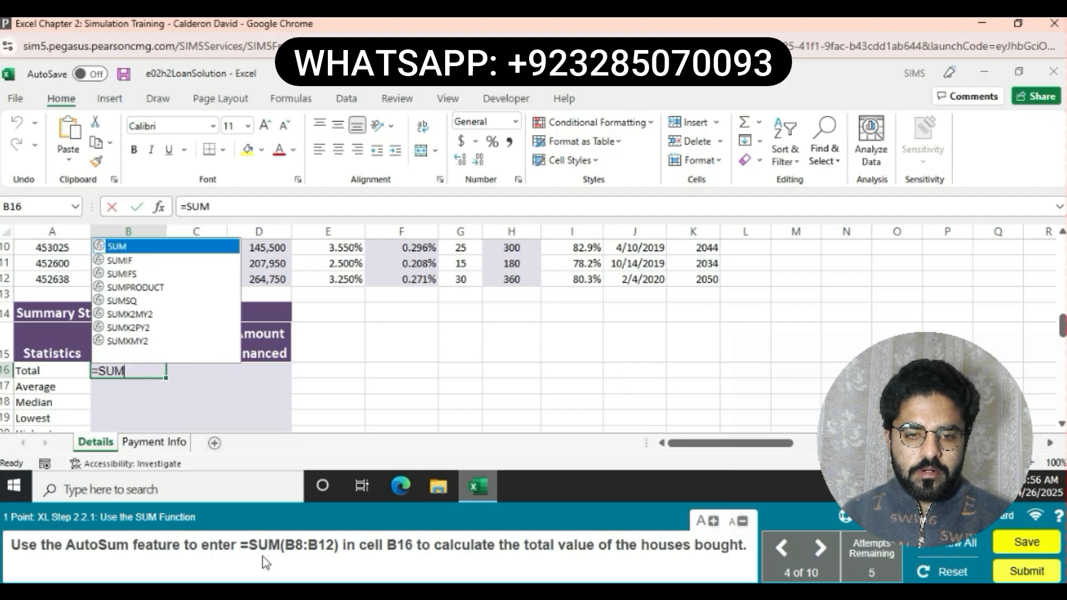
type("(B8")
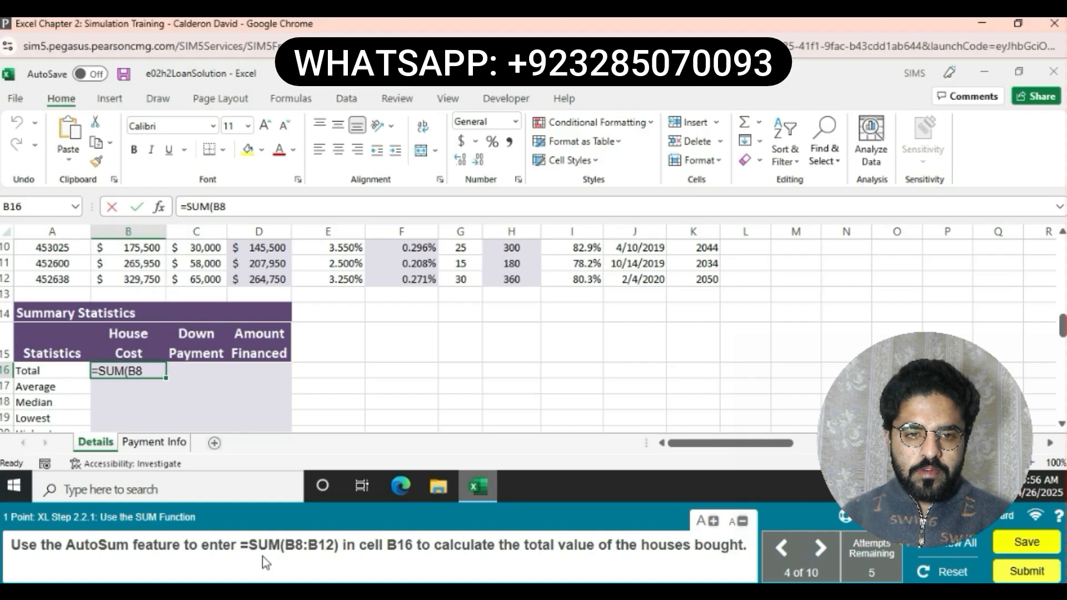
type(":B12")
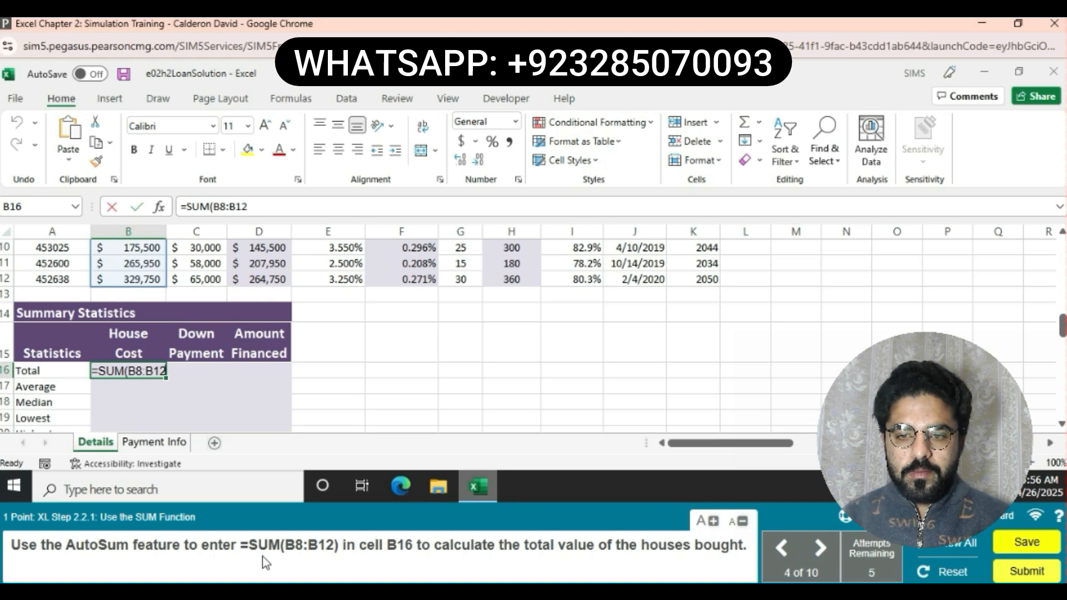
type(")")
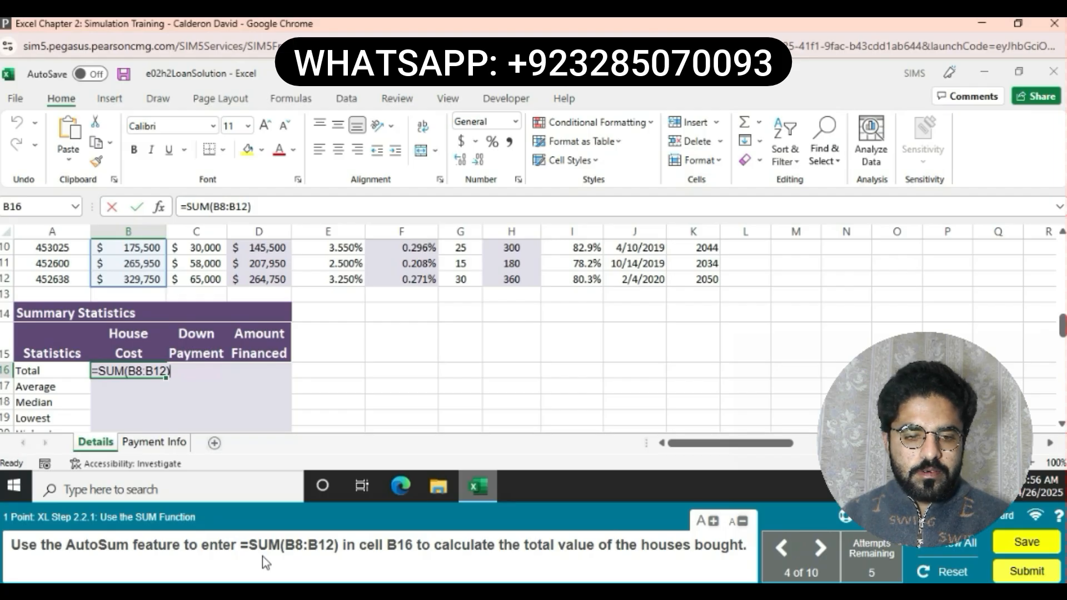
key("Return")
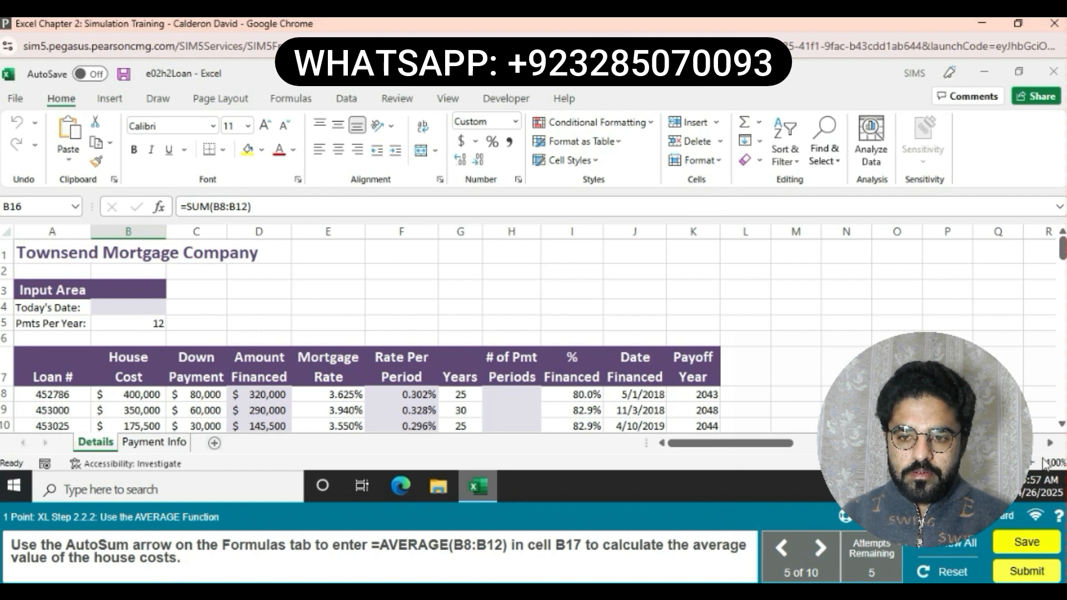
Enter =AVERAGE(B8:B12) in cell B17 of the Summary Statistics to average the house costs
left_click(1059, 424)
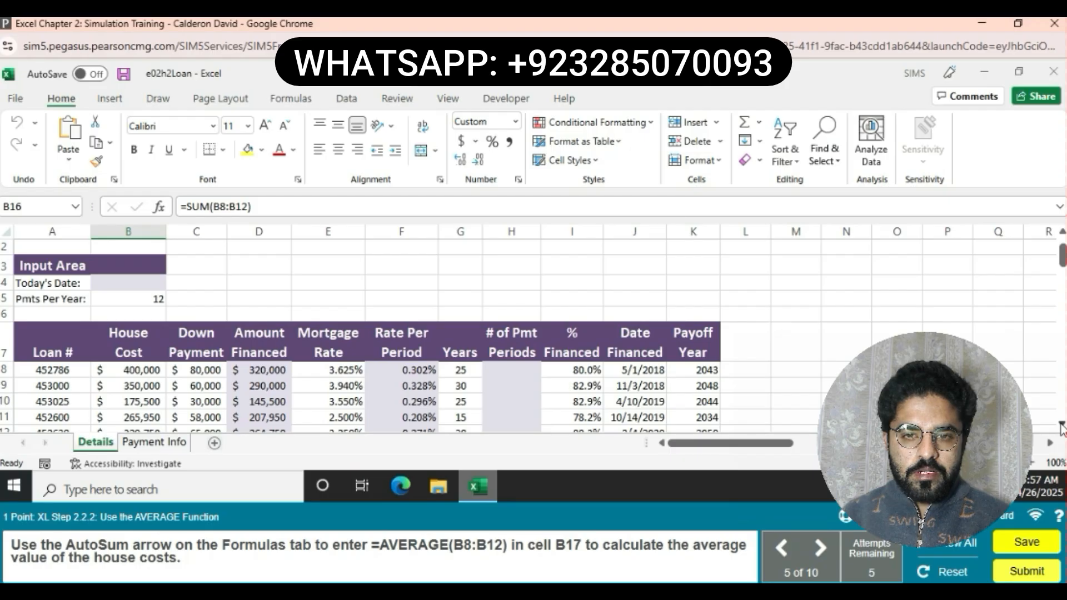
left_click(1062, 424)
left_click(1061, 425)
left_click(1061, 425)
left_click(1062, 424)
left_click(1061, 425)
left_click(1061, 425)
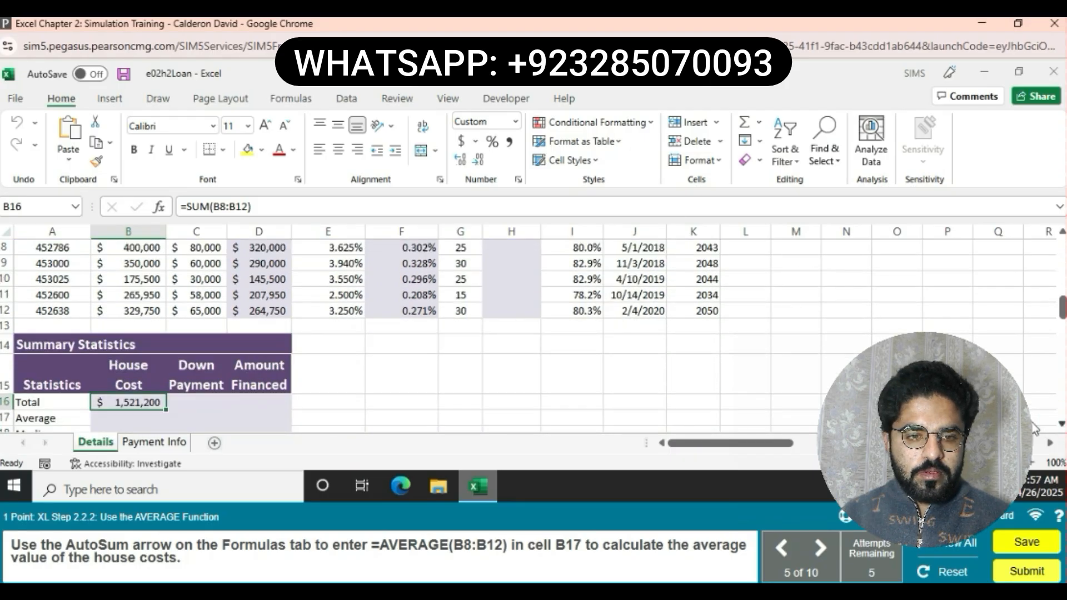
left_click(147, 416)
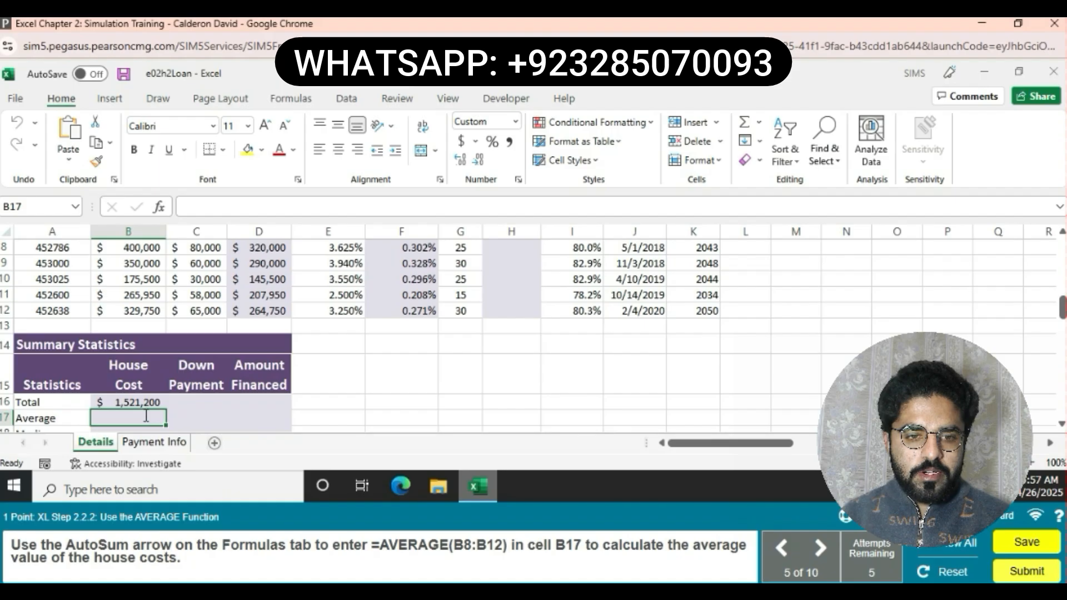
type("=A")
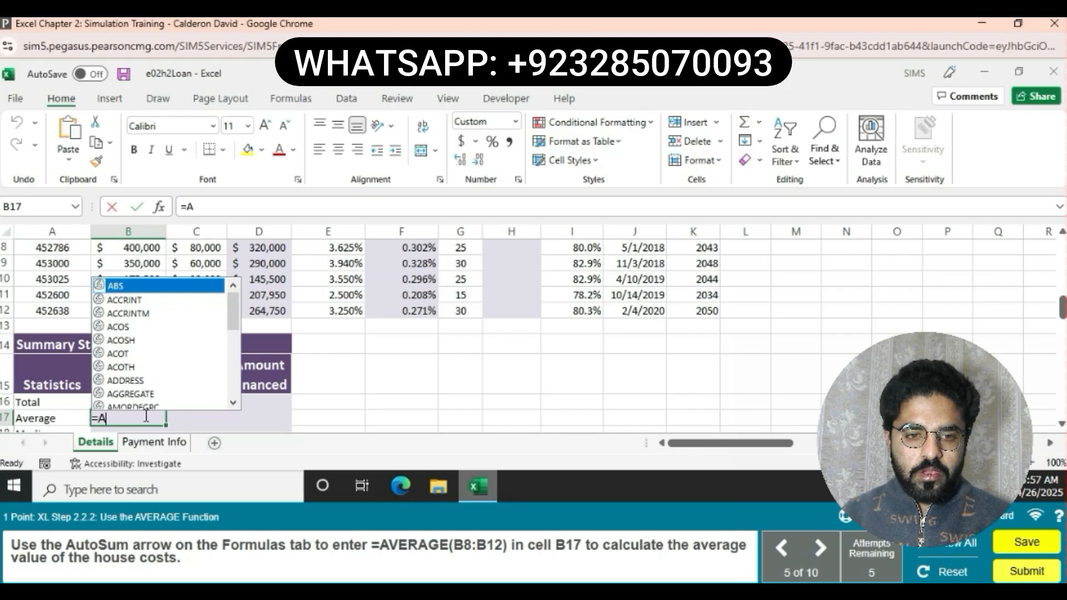
type("VE")
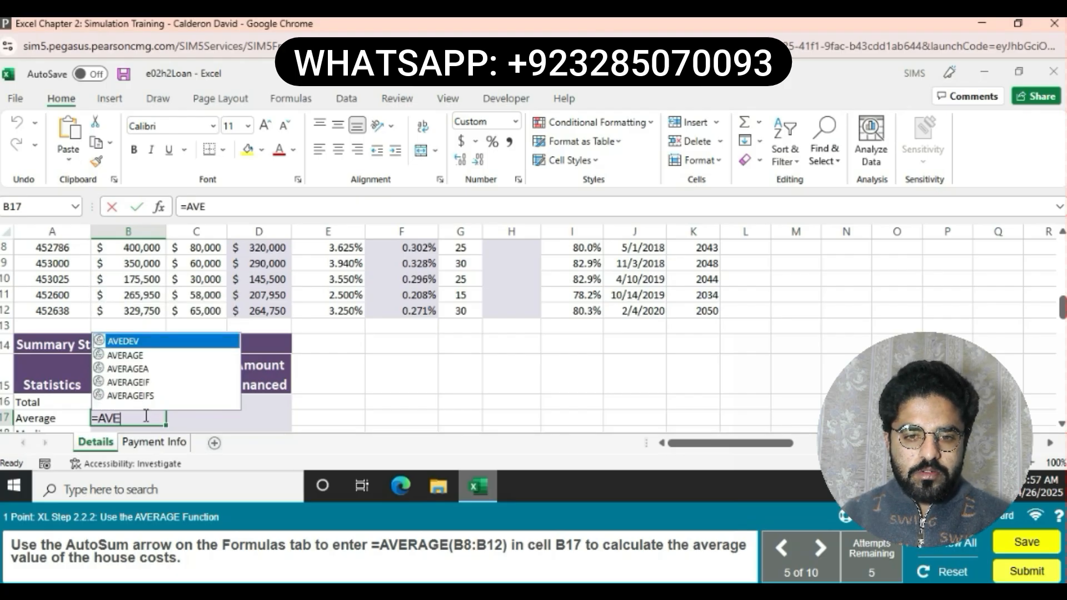
type("RA")
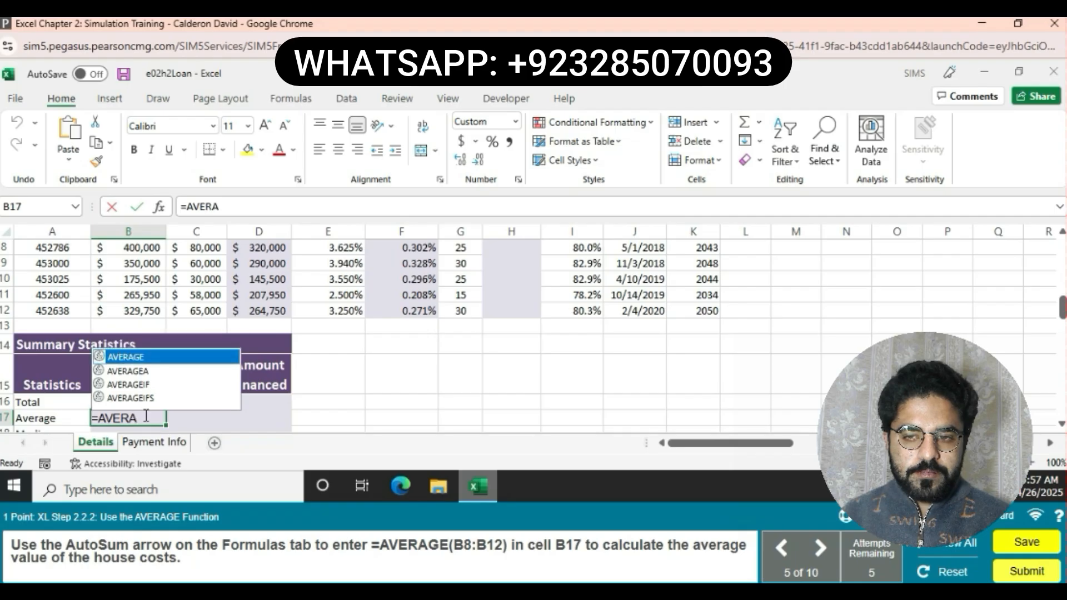
type("GE")
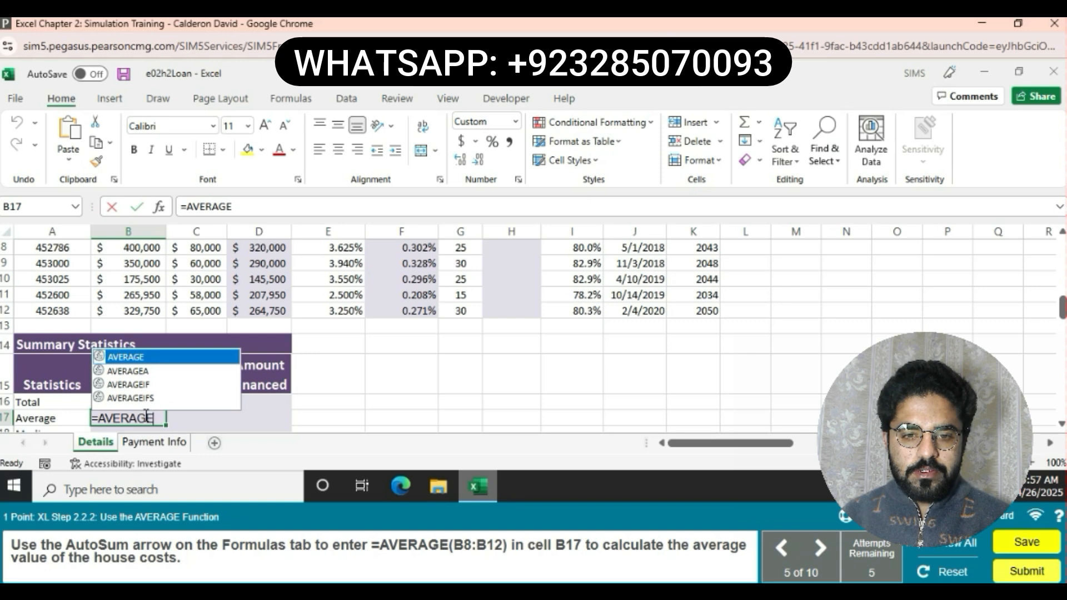
type("(")
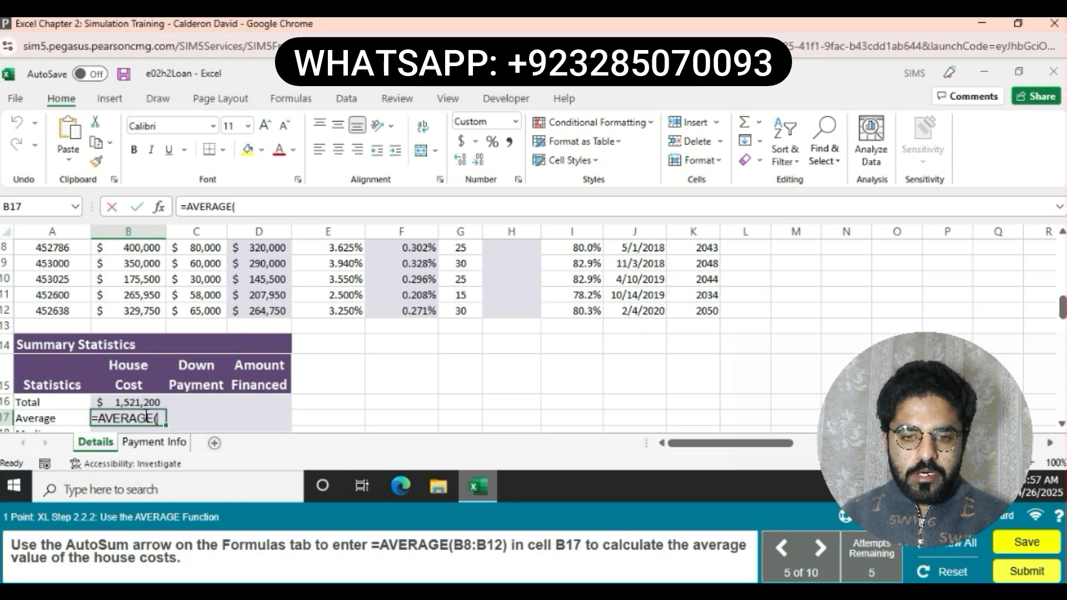
type("B8")
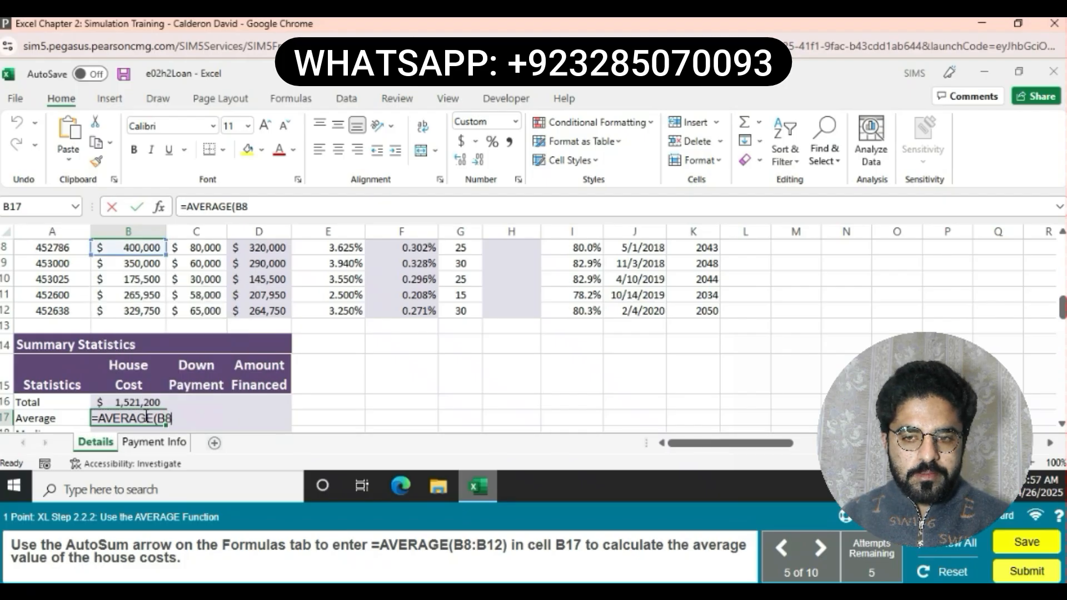
type(":B12")
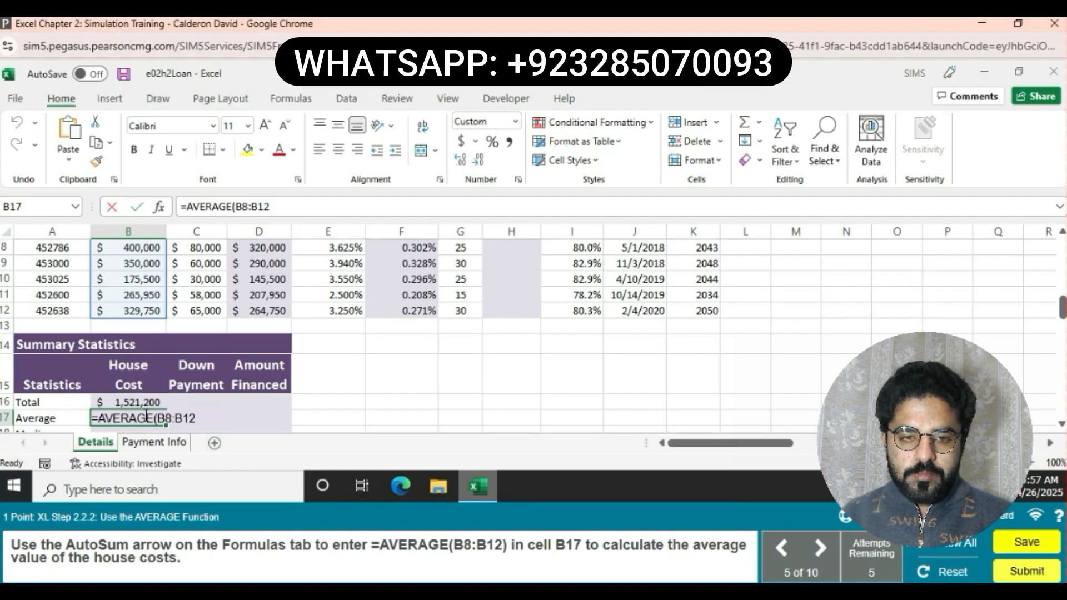
type(")")
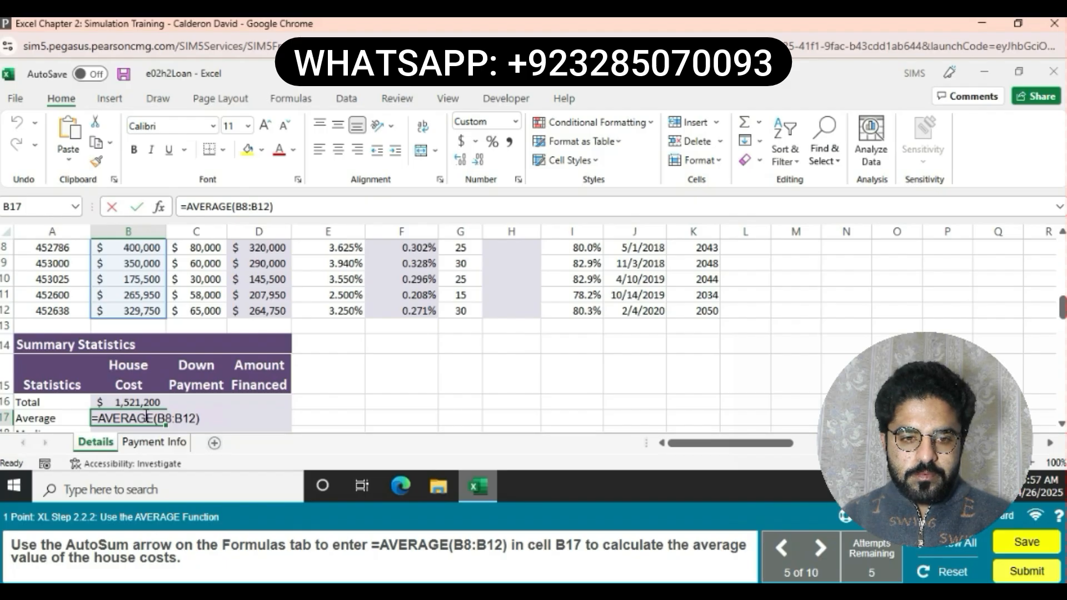
key("Return")
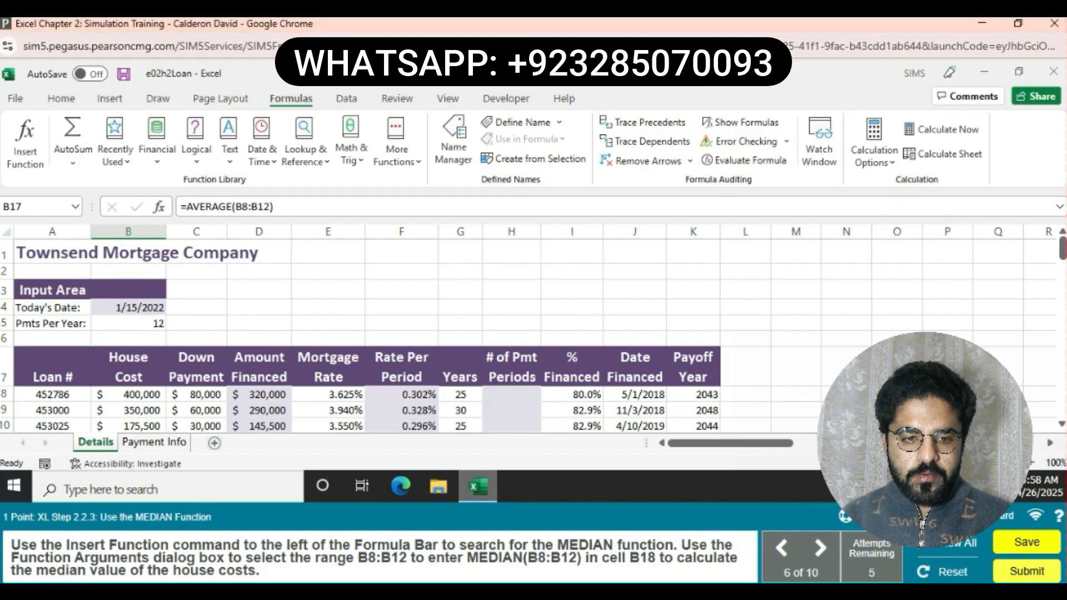
Enter =MEDIAN(B8:B12) in cell B18 of the Summary Statistics to find the median house cost
left_click(1062, 424)
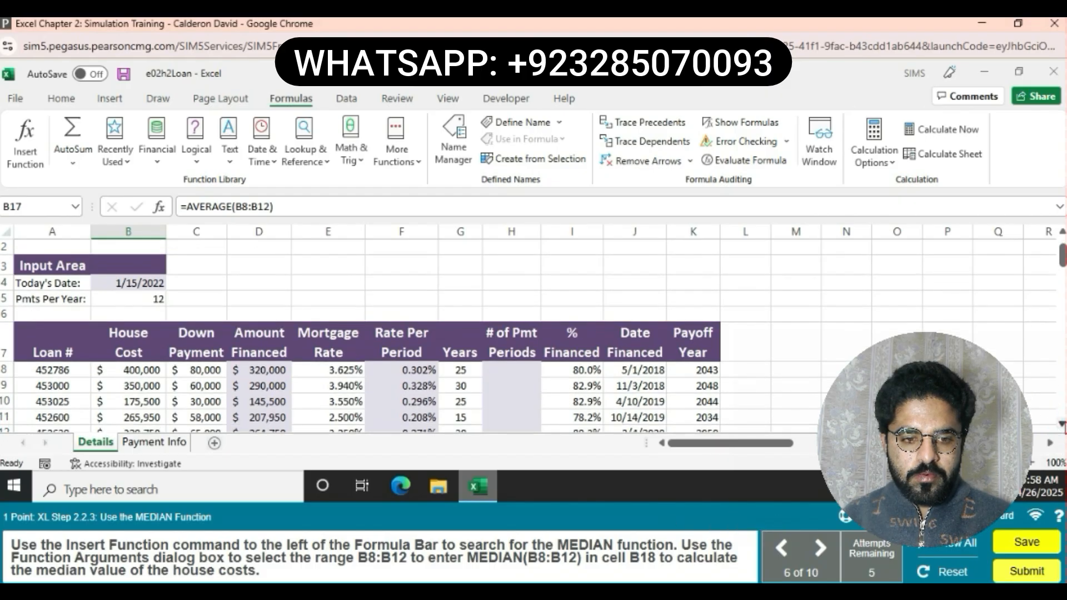
left_click(1063, 424)
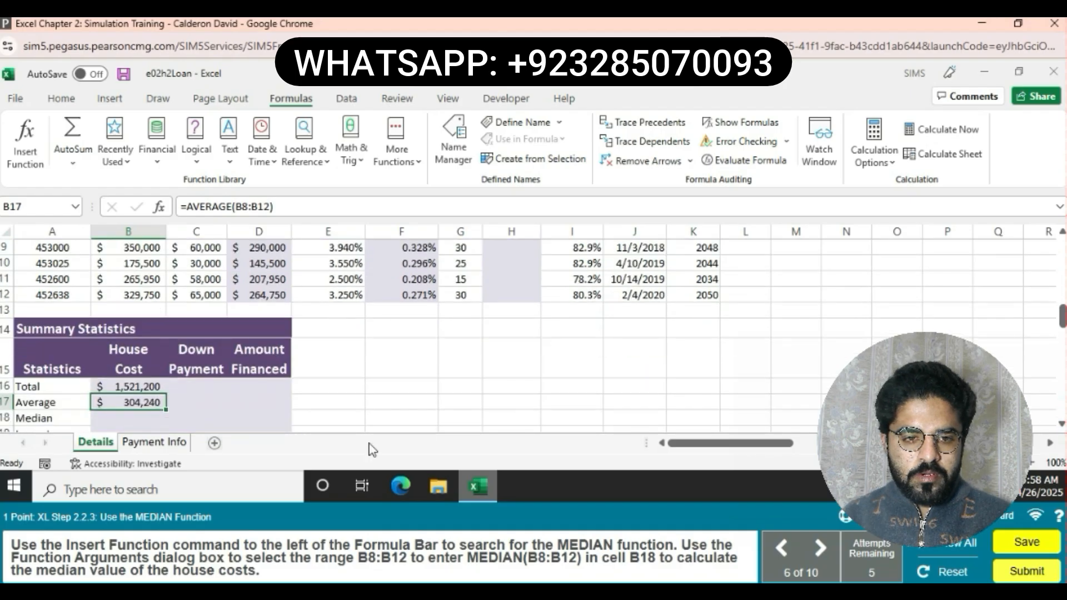
left_click(118, 417)
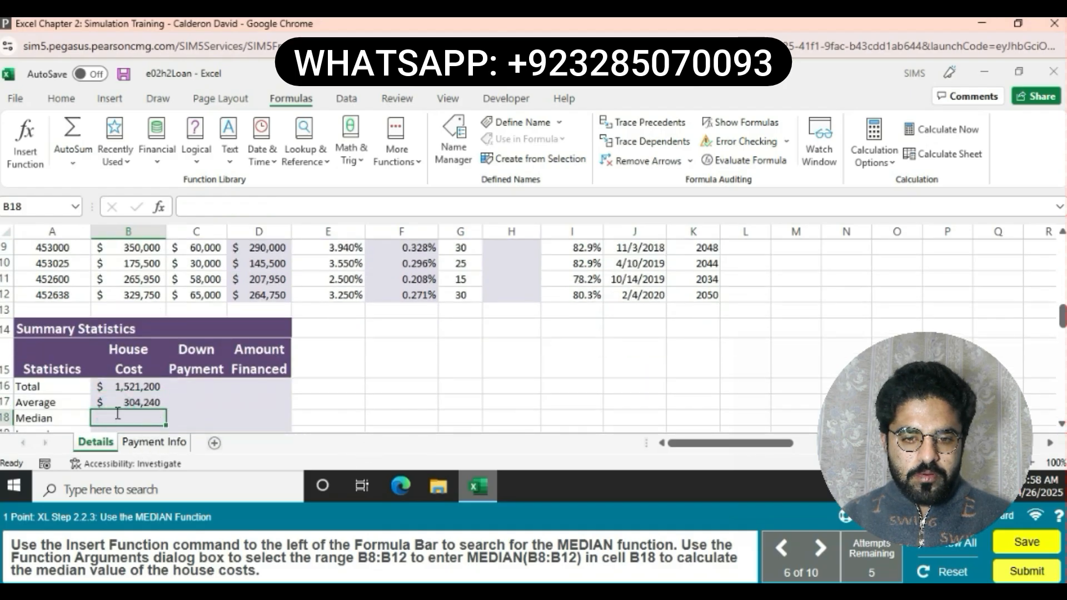
type("=M")
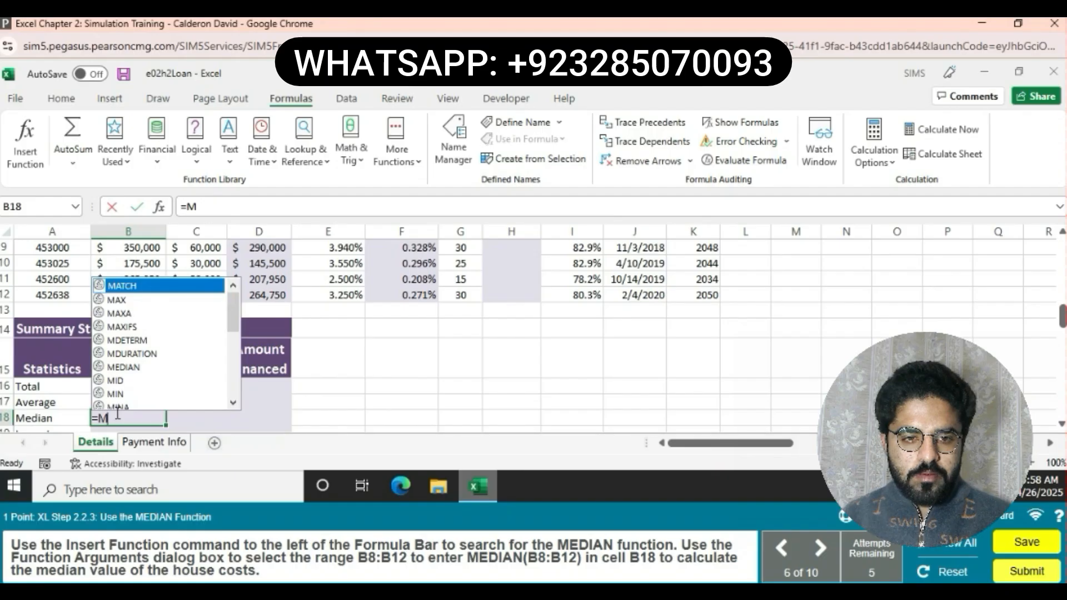
type("ED")
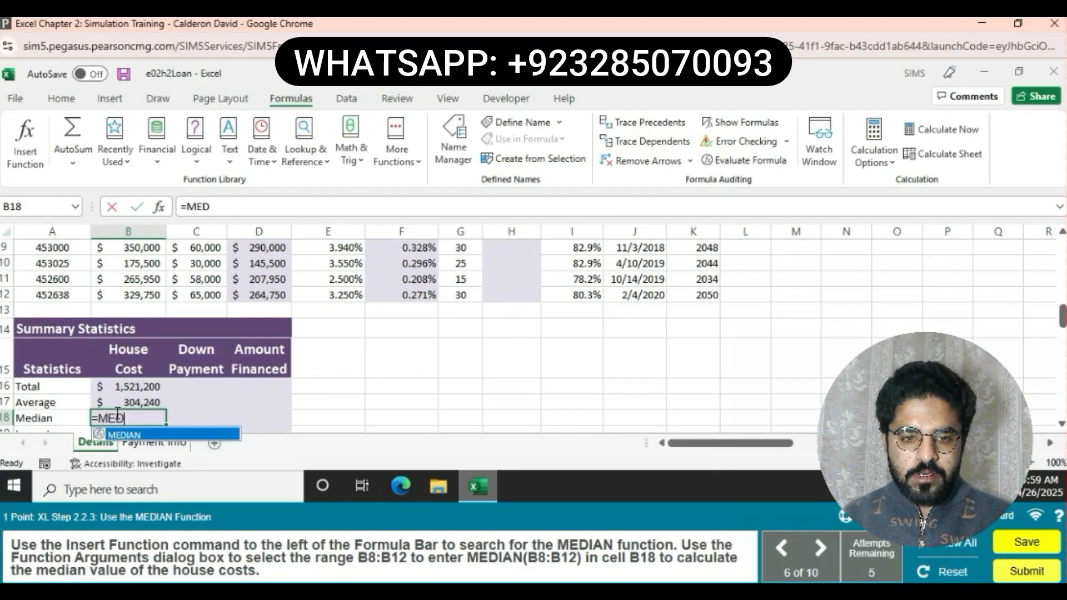
type("IAN")
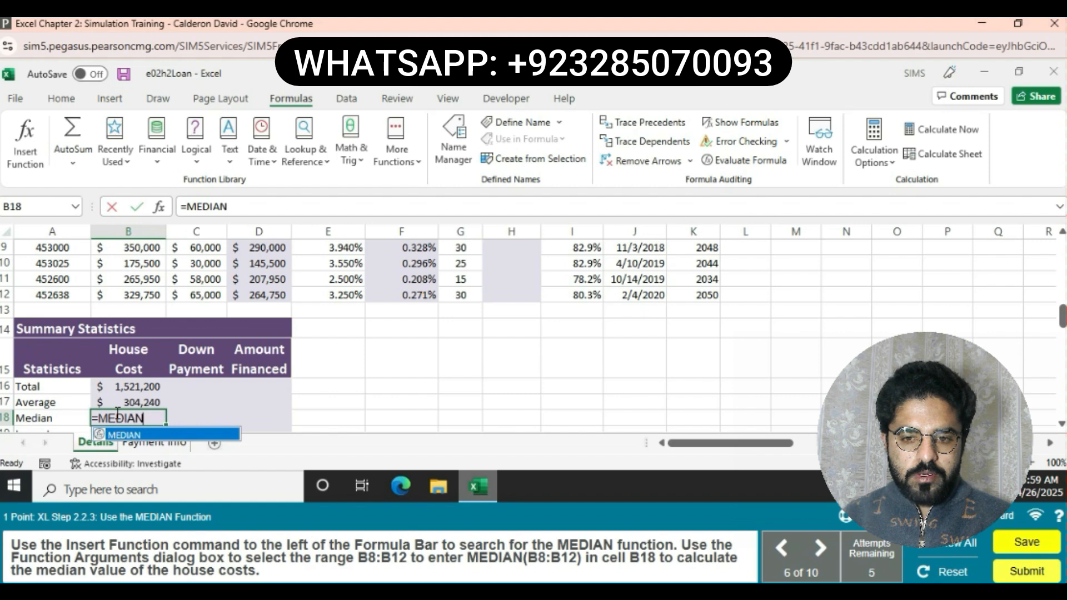
type("(B")
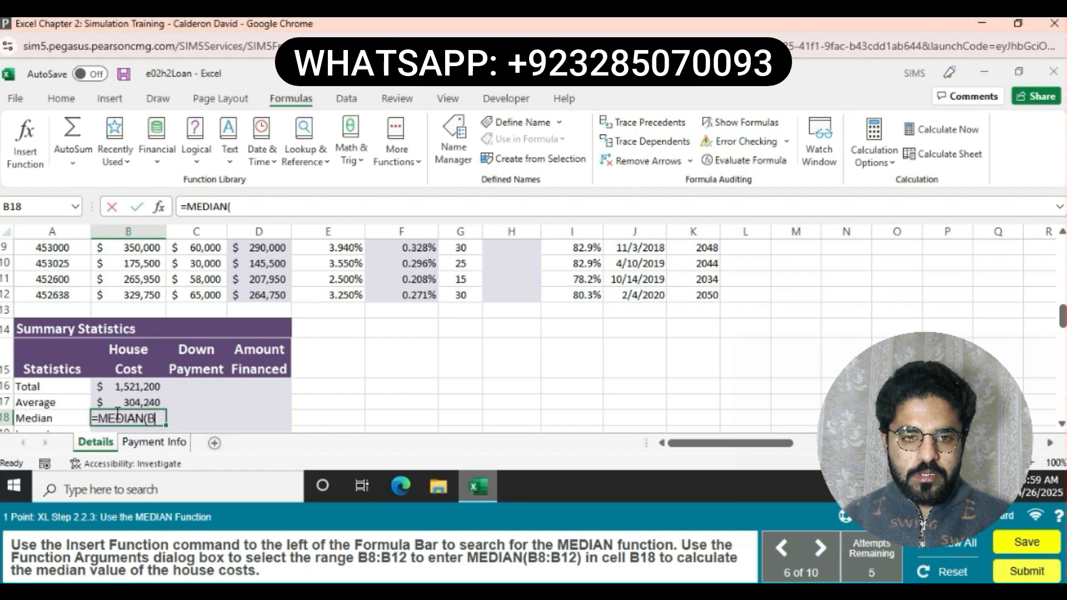
type("8")
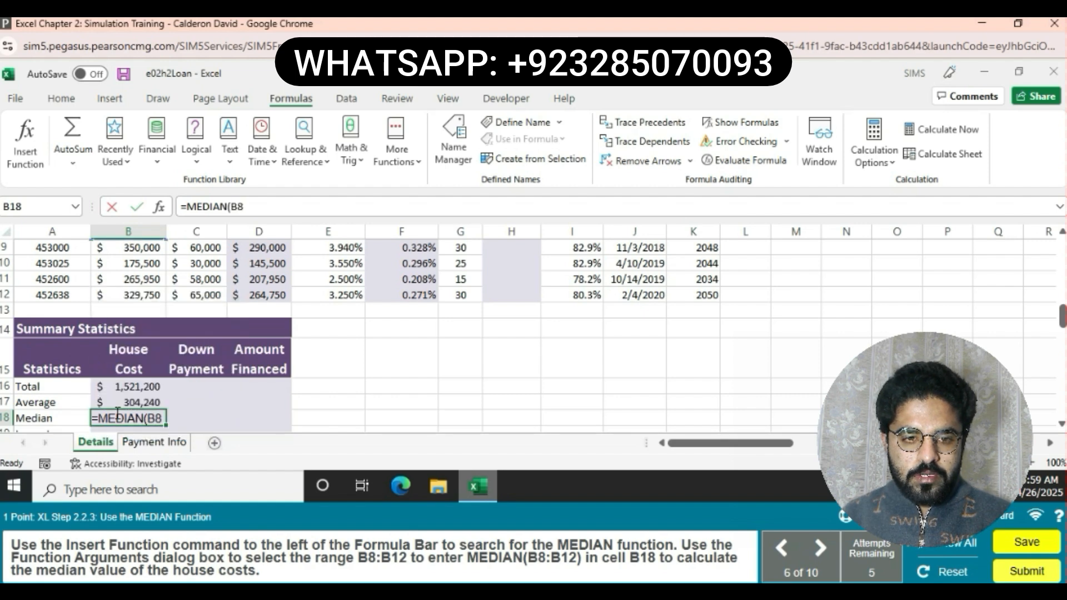
type(":B12")
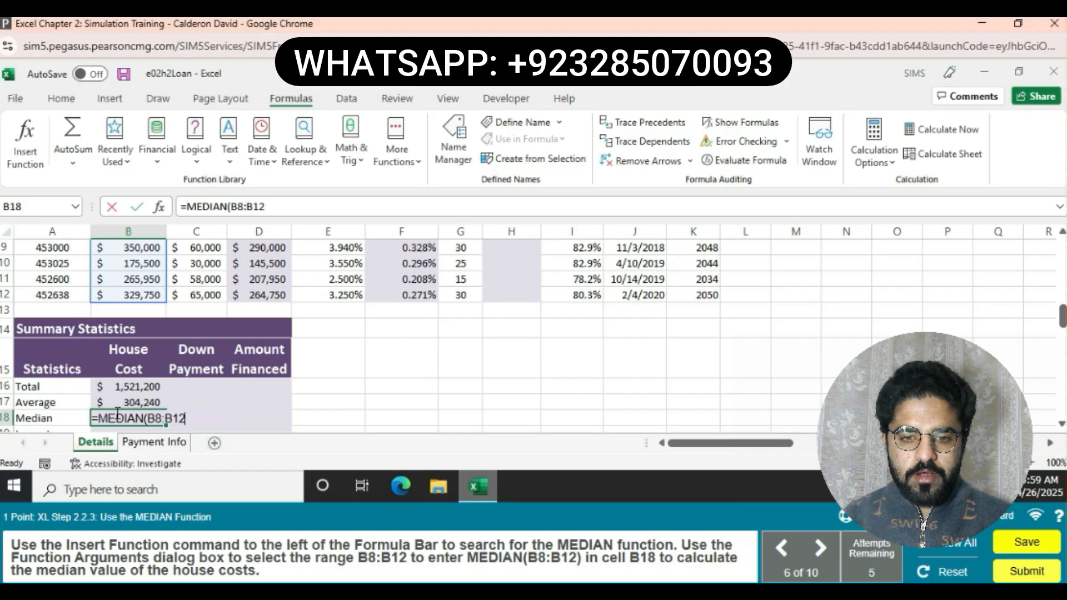
type(")")
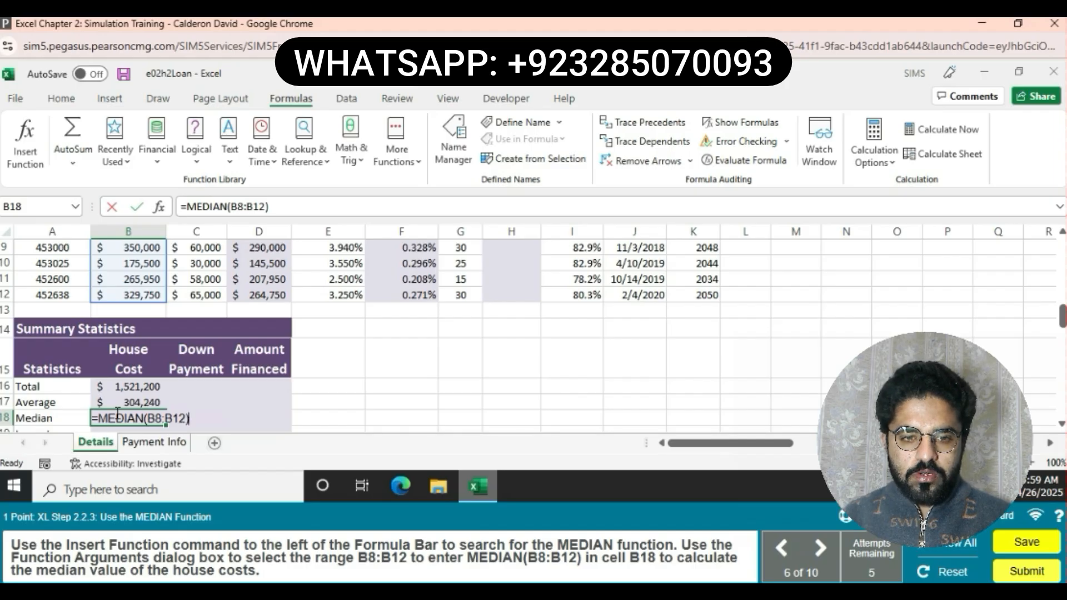
key("Return")
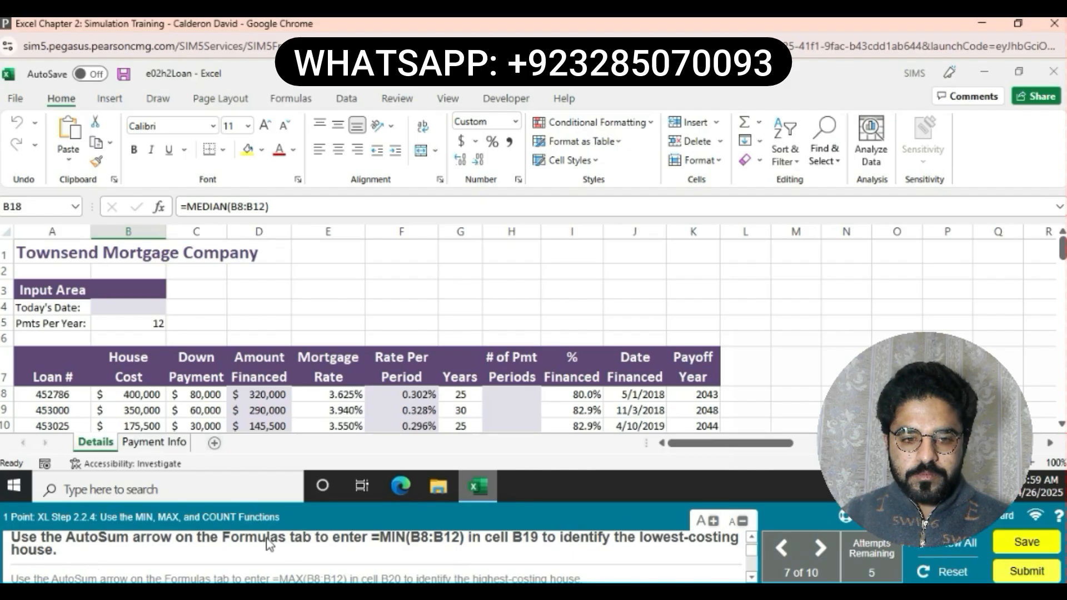
Enter =MIN(B8:B12) in cell B19 of the Summary Statistics to identify the lowest house cost
left_click(1062, 424)
scroll(1062, 424, "down", 3)
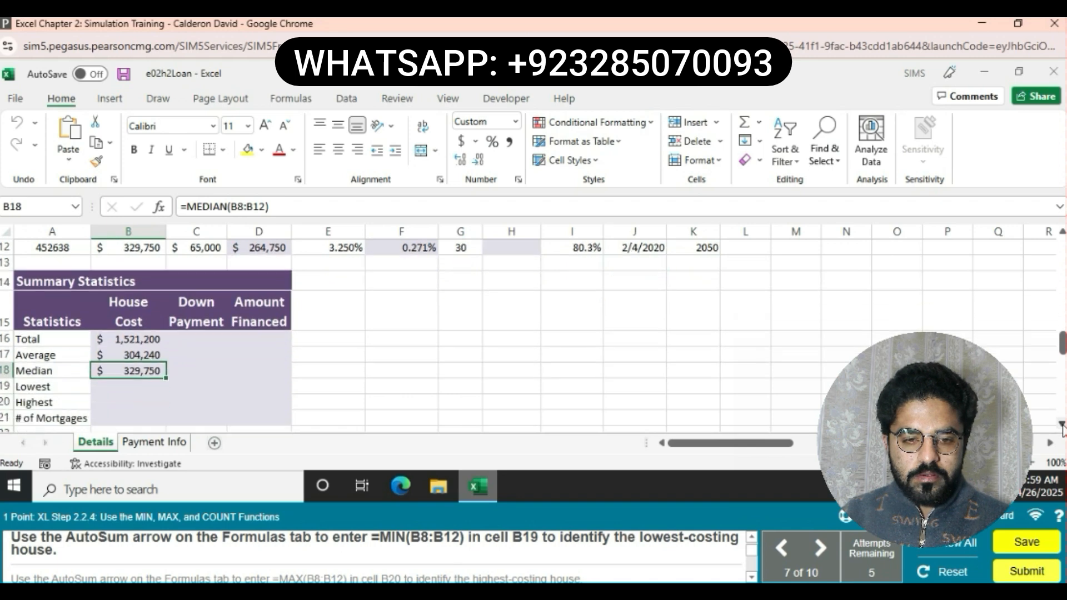
left_click(135, 370)
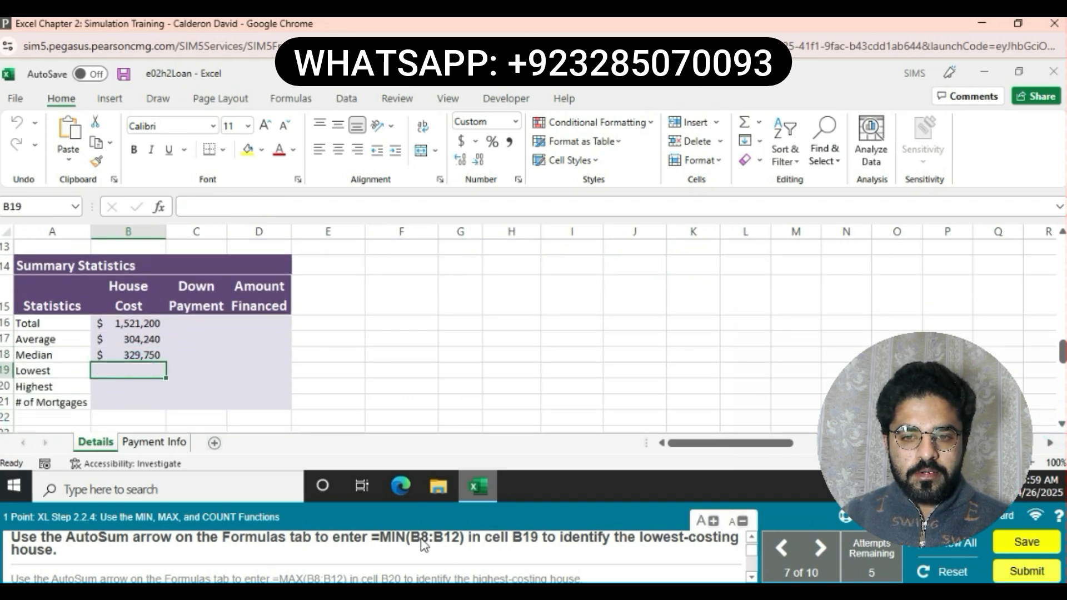
type("=")
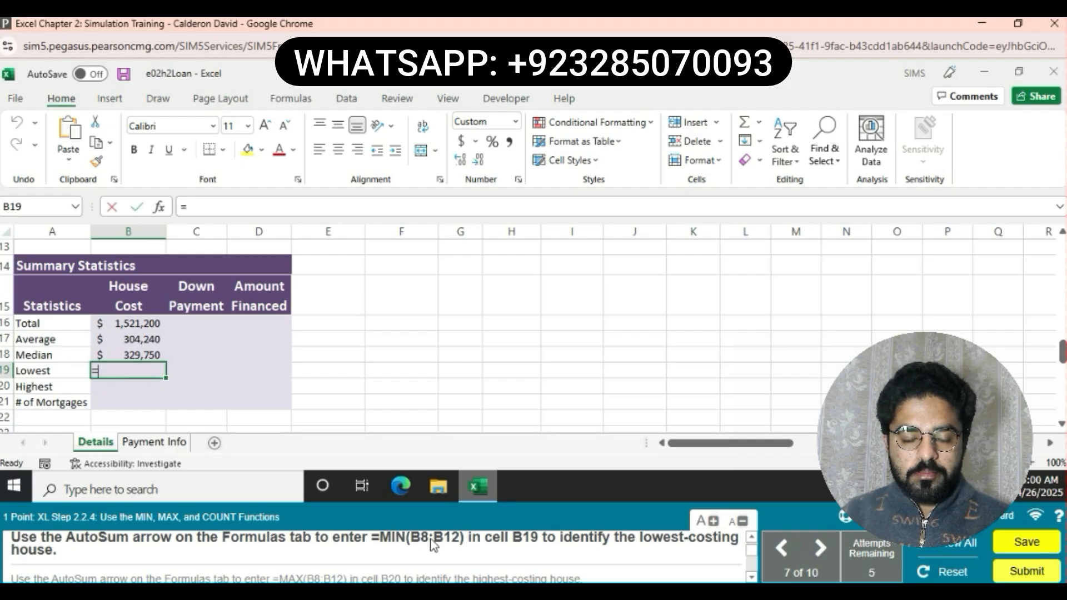
type("M")
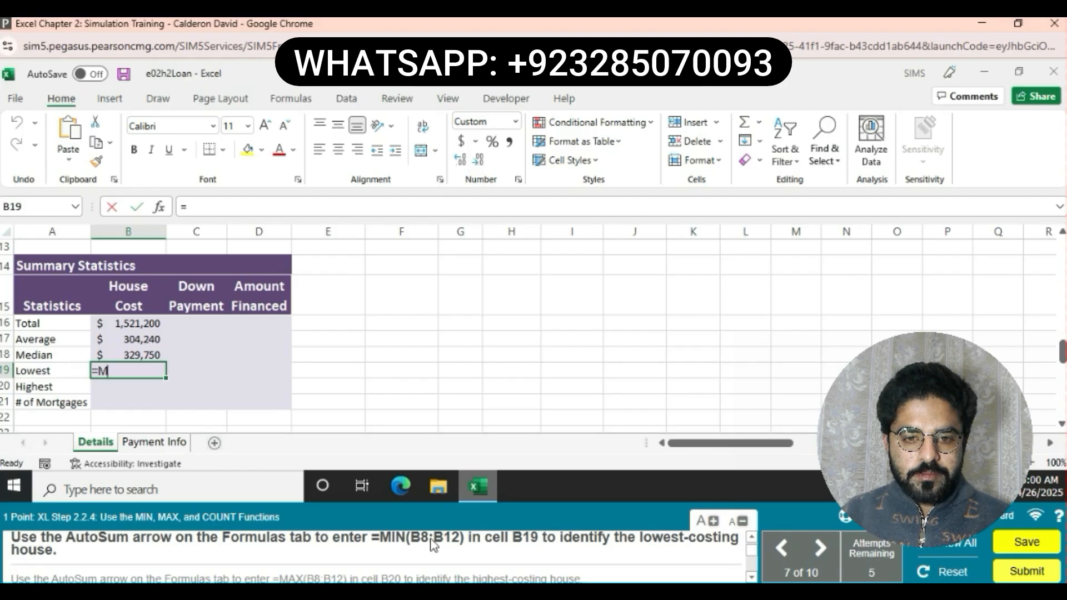
type("IN")
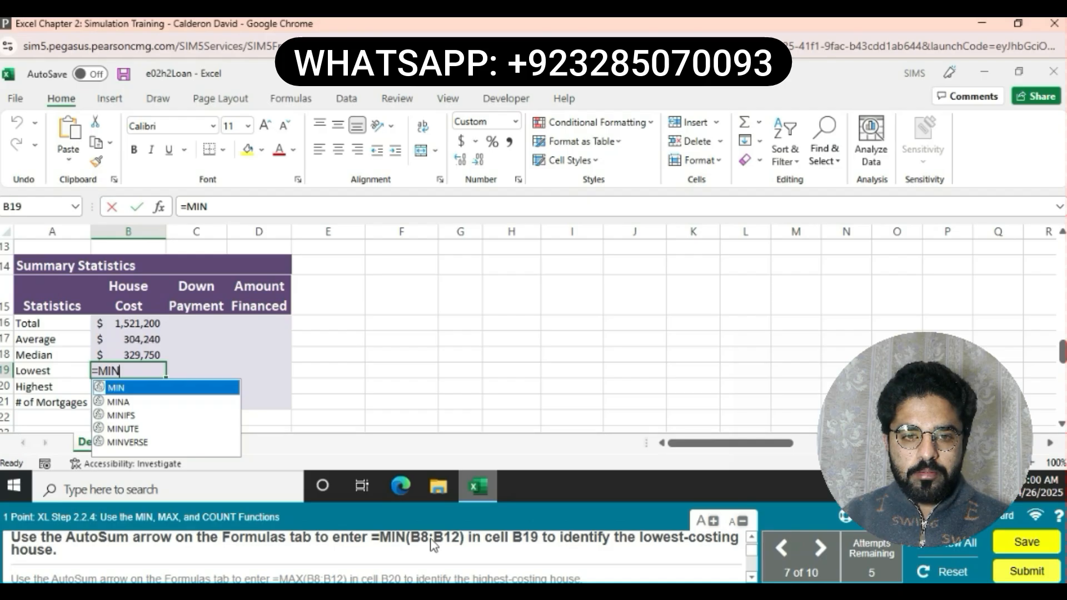
type("(")
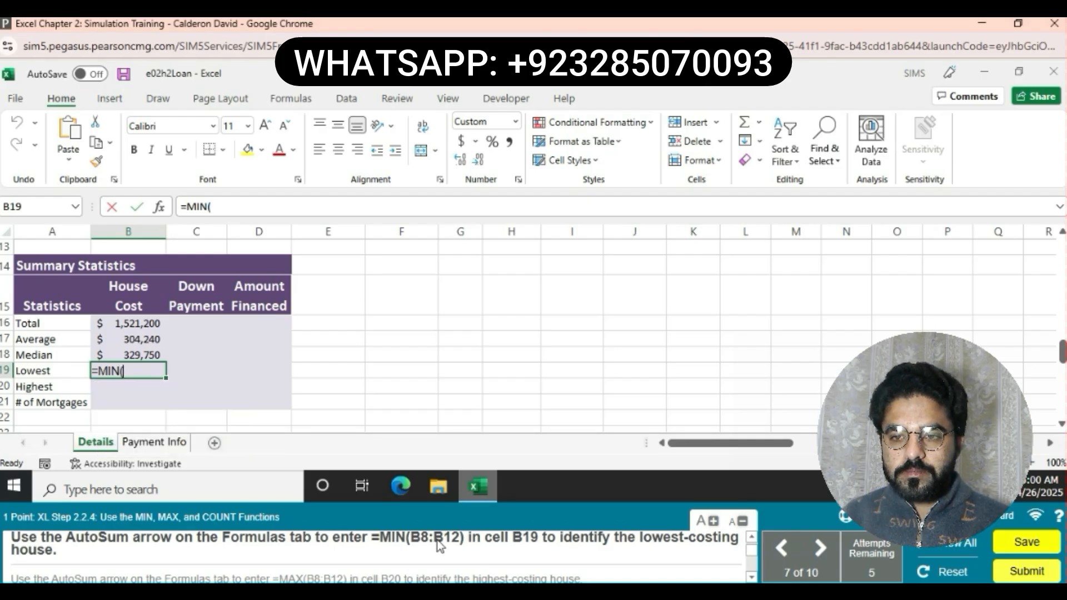
type("B8")
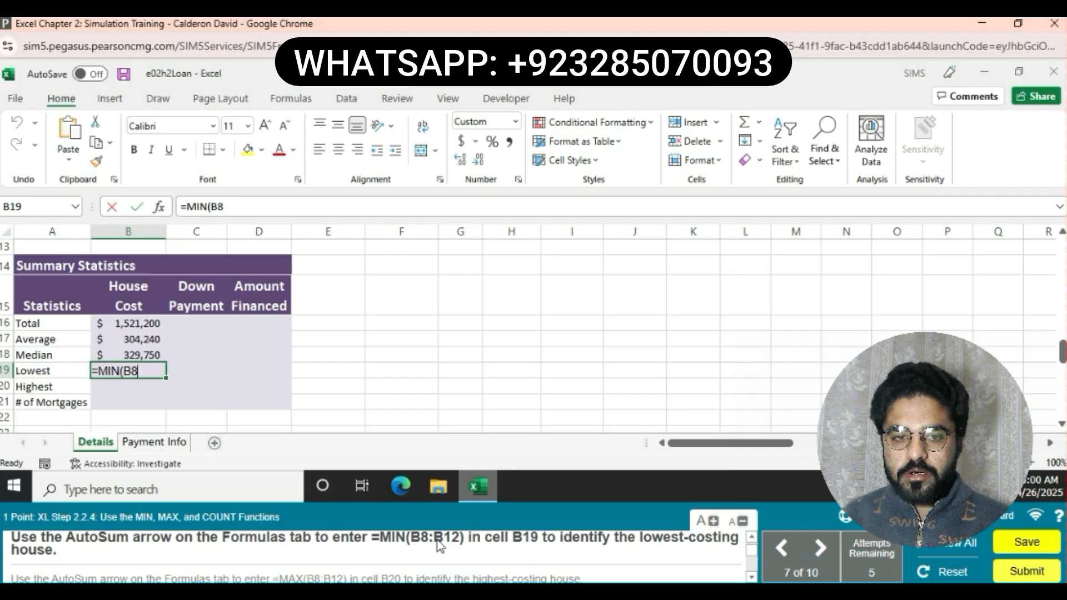
type(":")
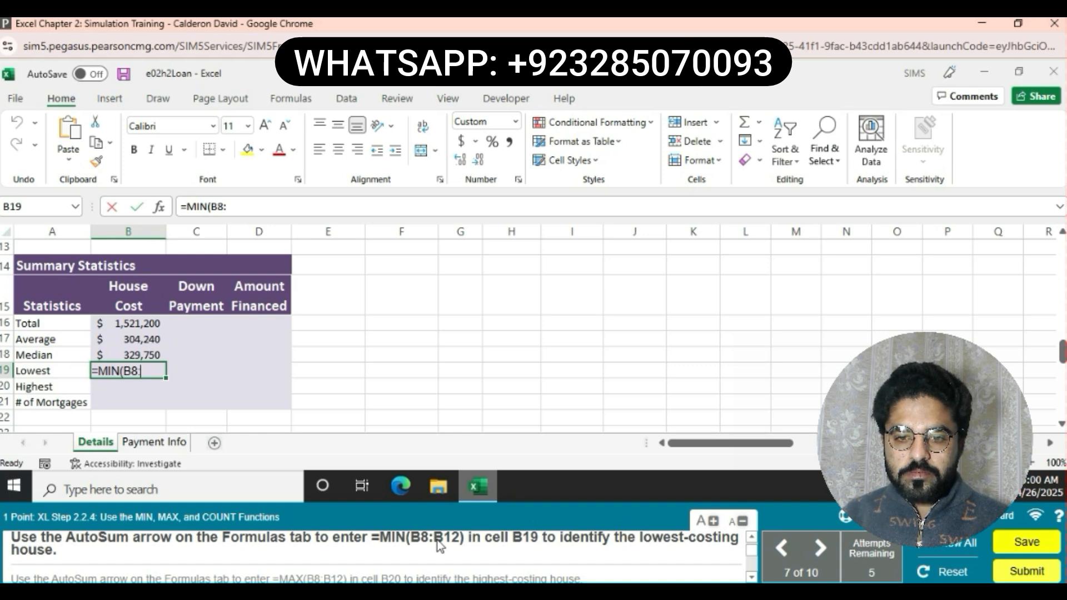
type("B12")
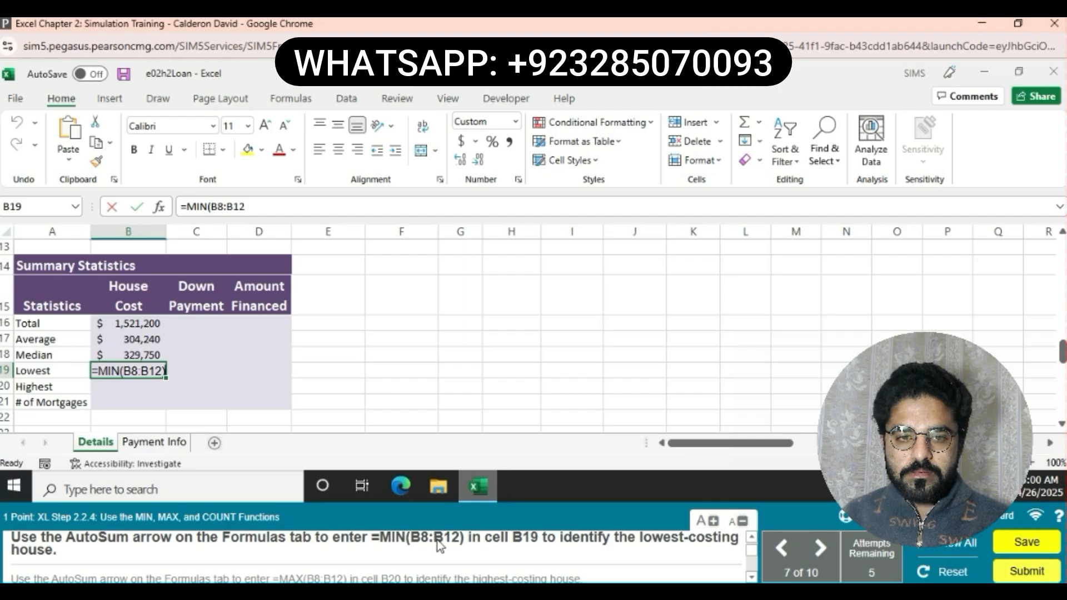
key("Return")
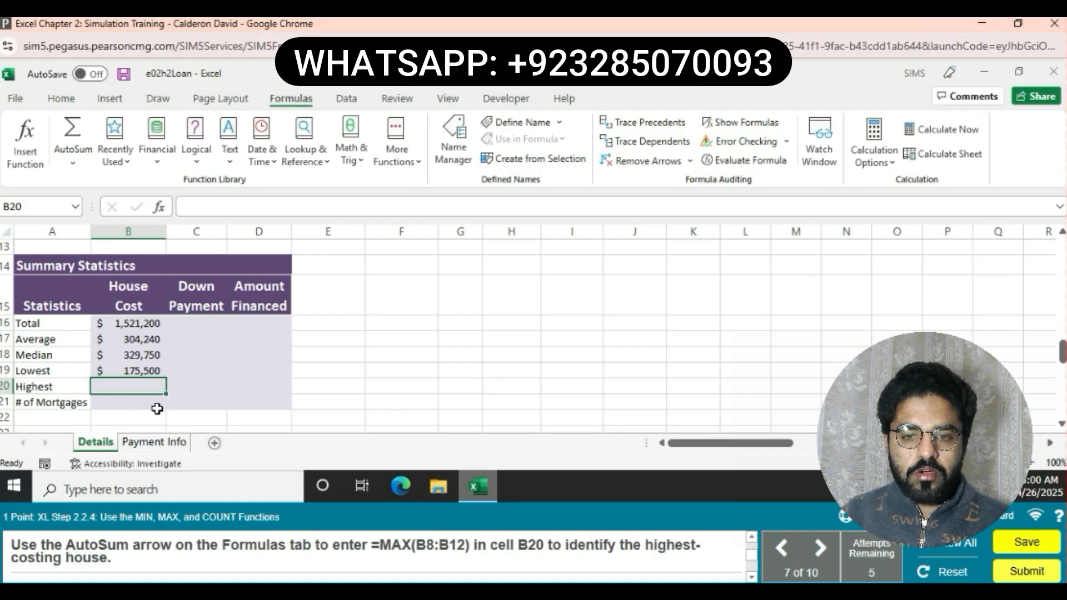
Enter =MAX(B8:B12) in cell B20 of the Summary Statistics to identify the highest house cost
type("=")
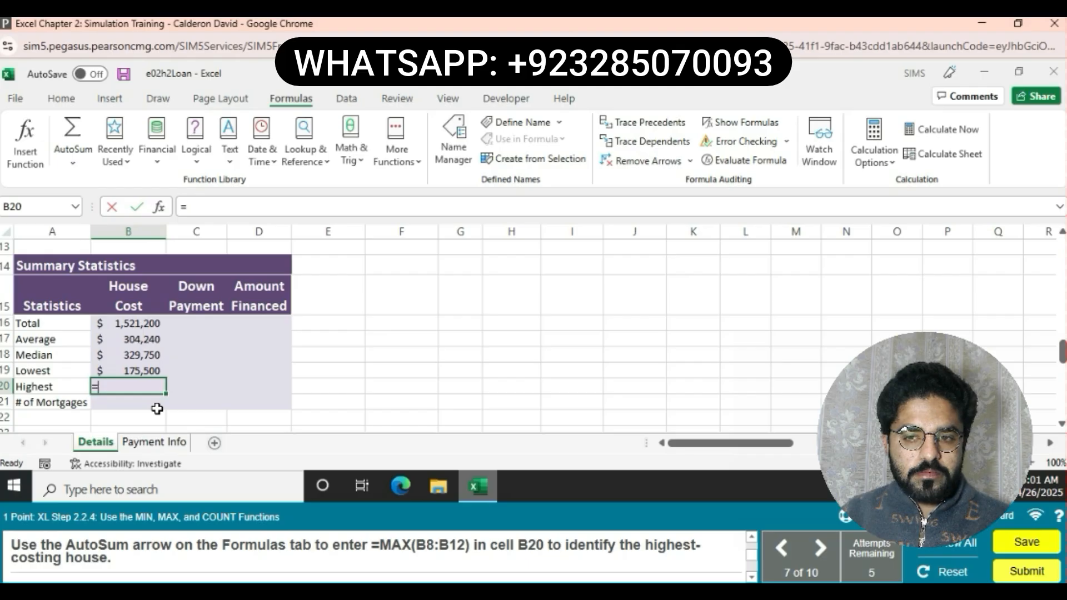
type("MAX")
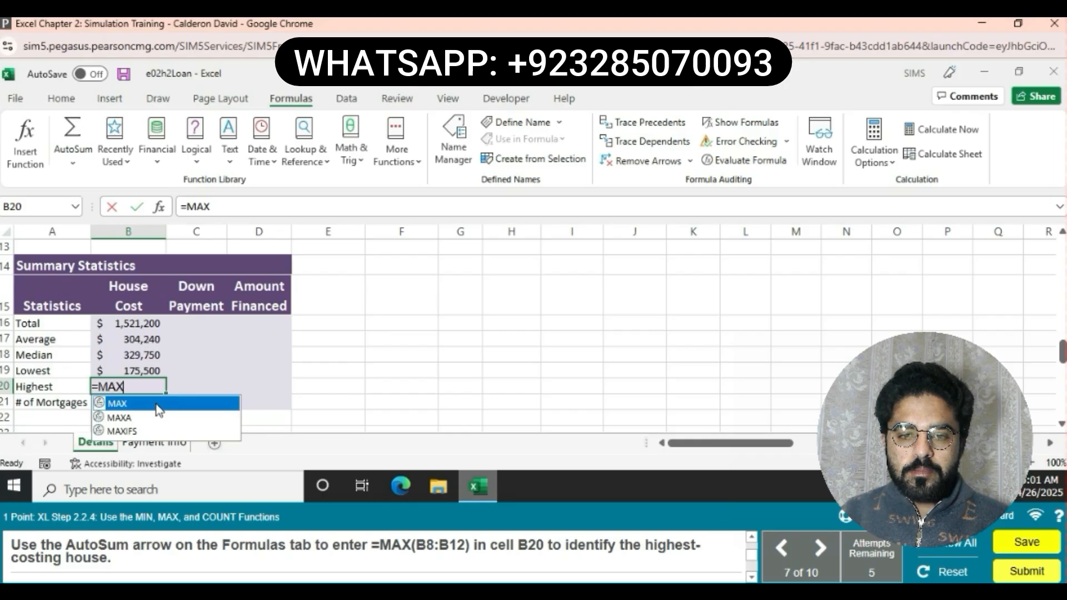
double_click(156, 405)
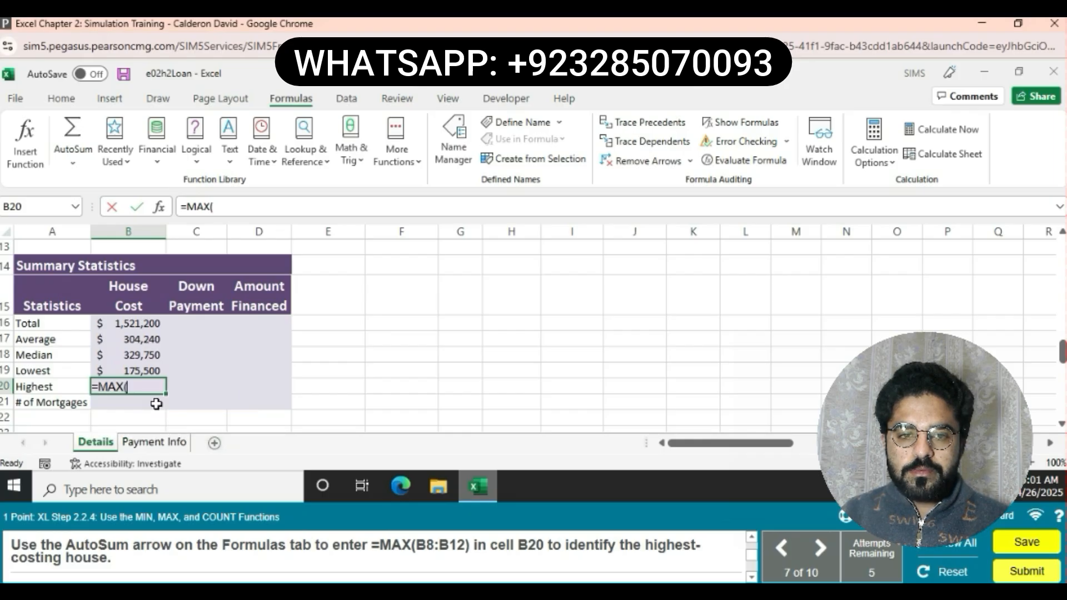
type("B8")
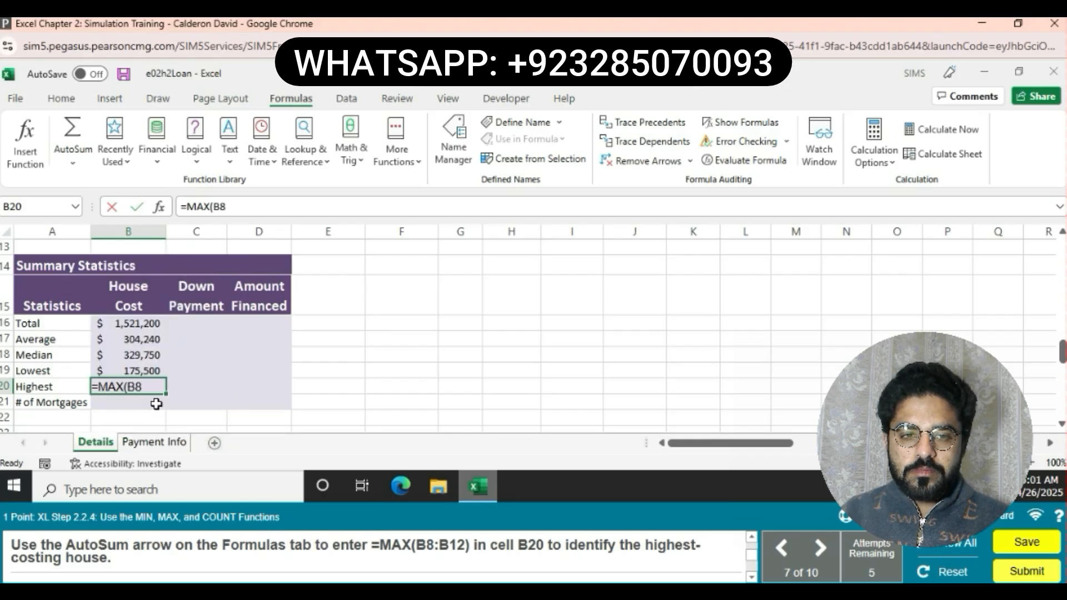
type(":")
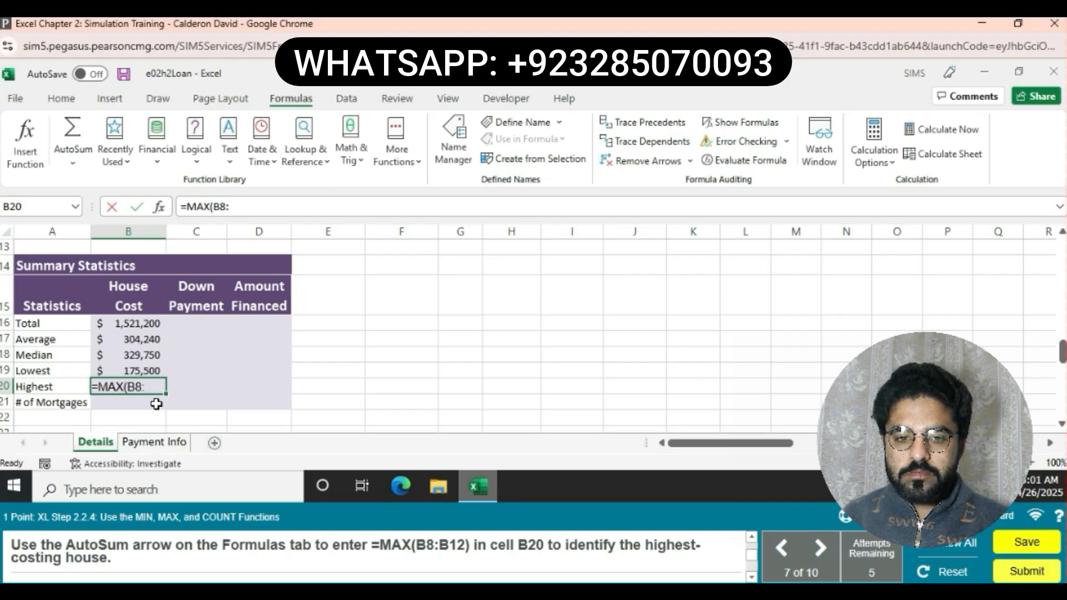
type("B12")
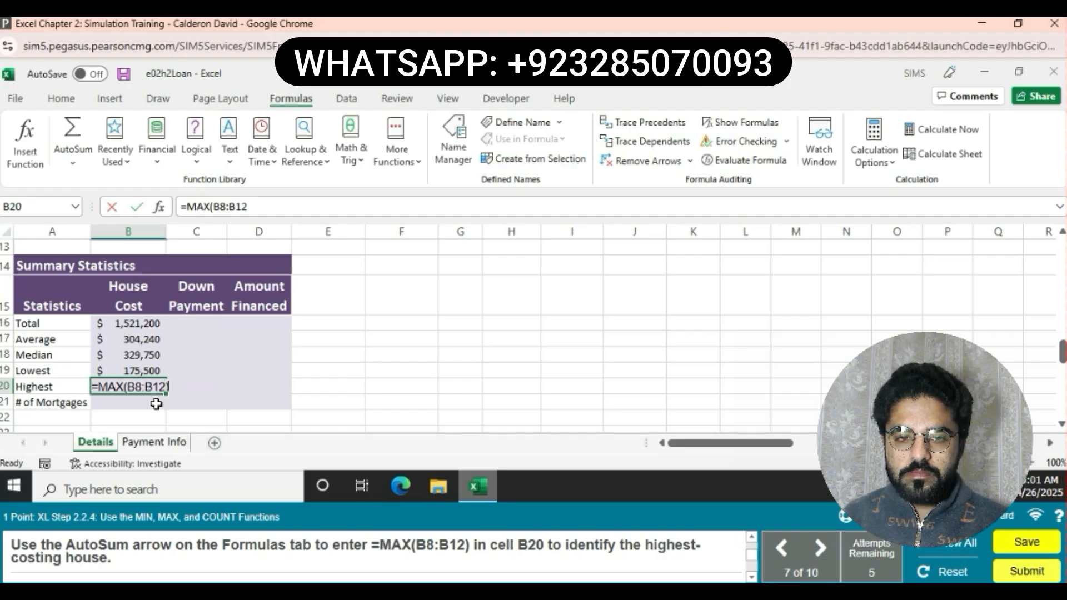
type(")")
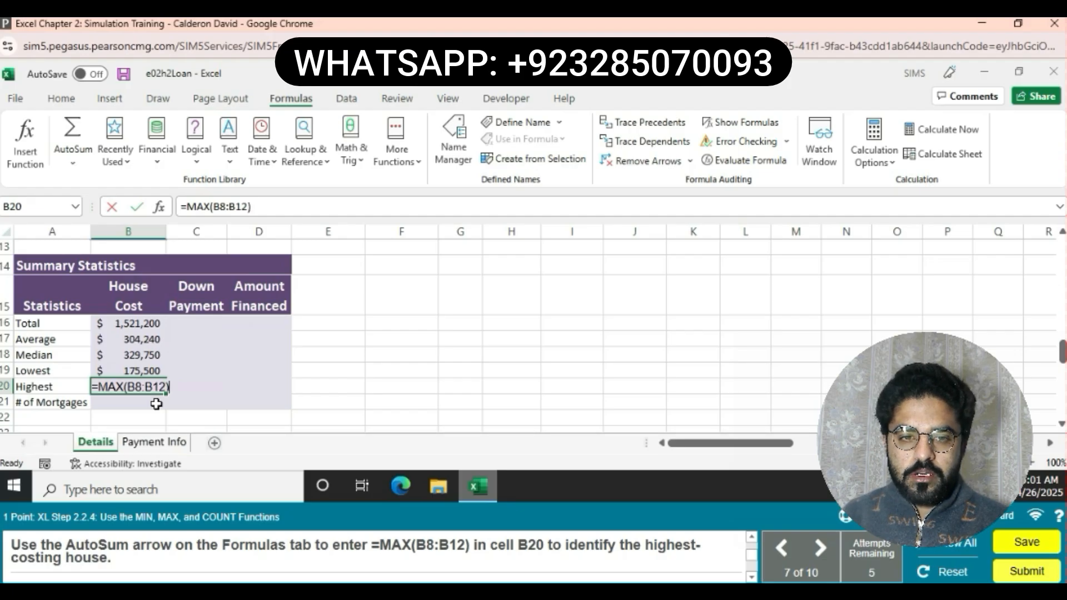
key("Return")
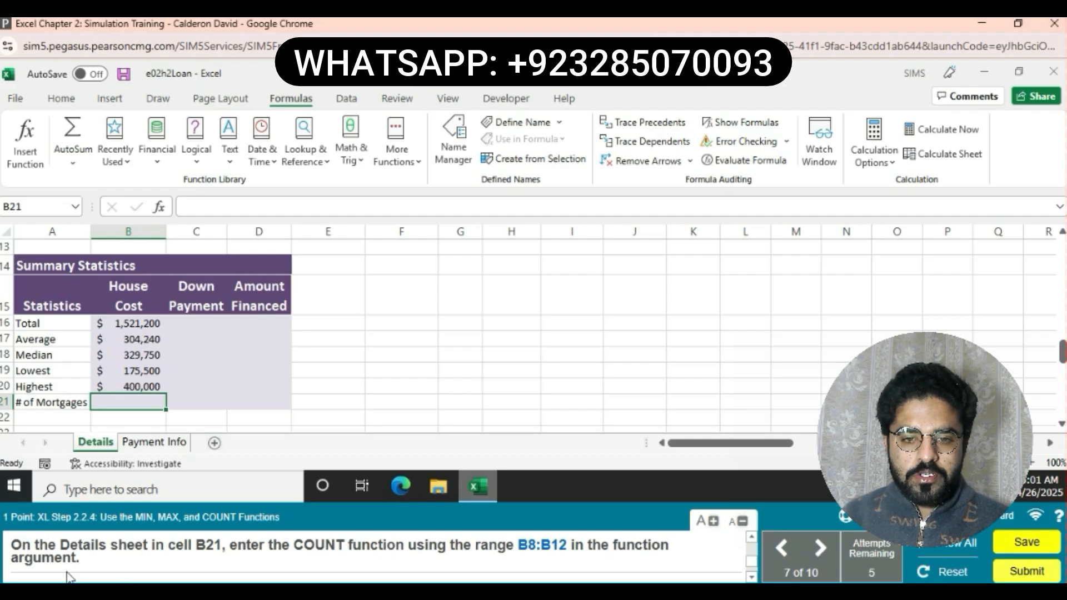
Enter =COUNT(B8:B12) in cell B21 of the Summary Statistics to count the mortgages
type("=")
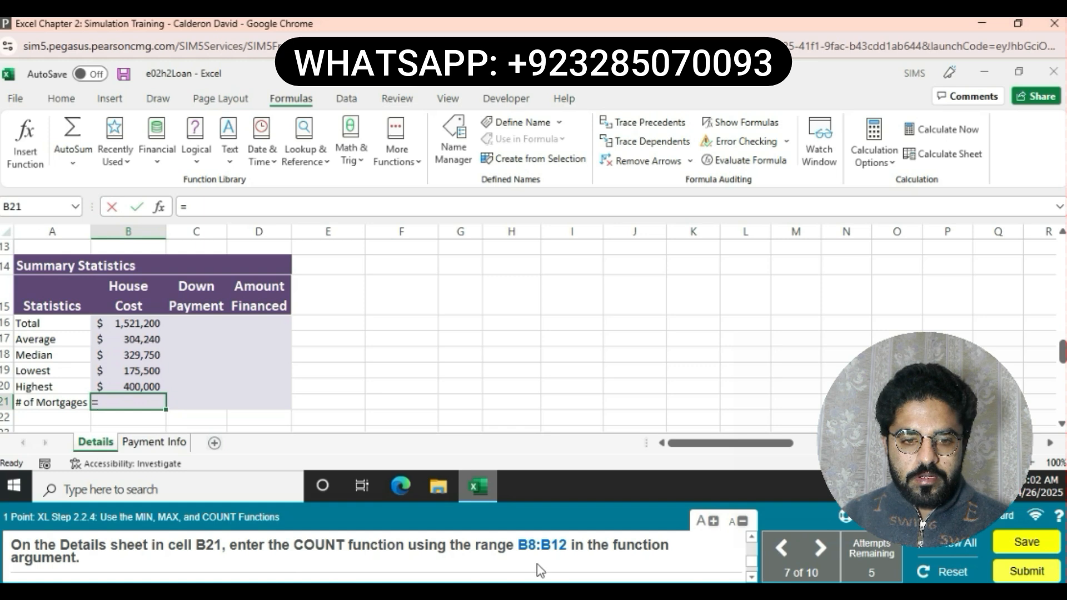
type("COUNT")
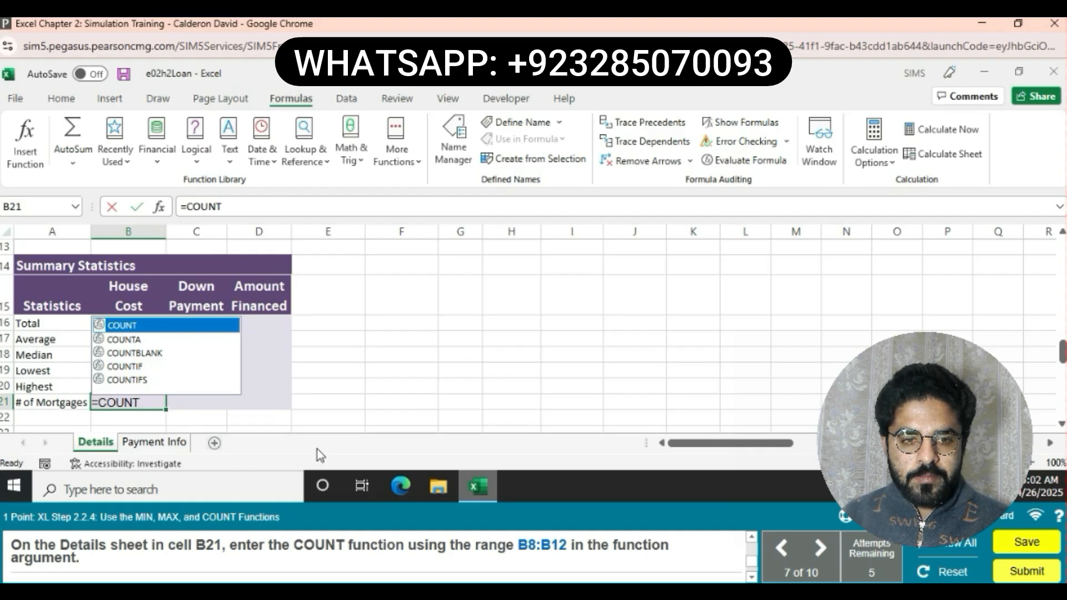
type(")")
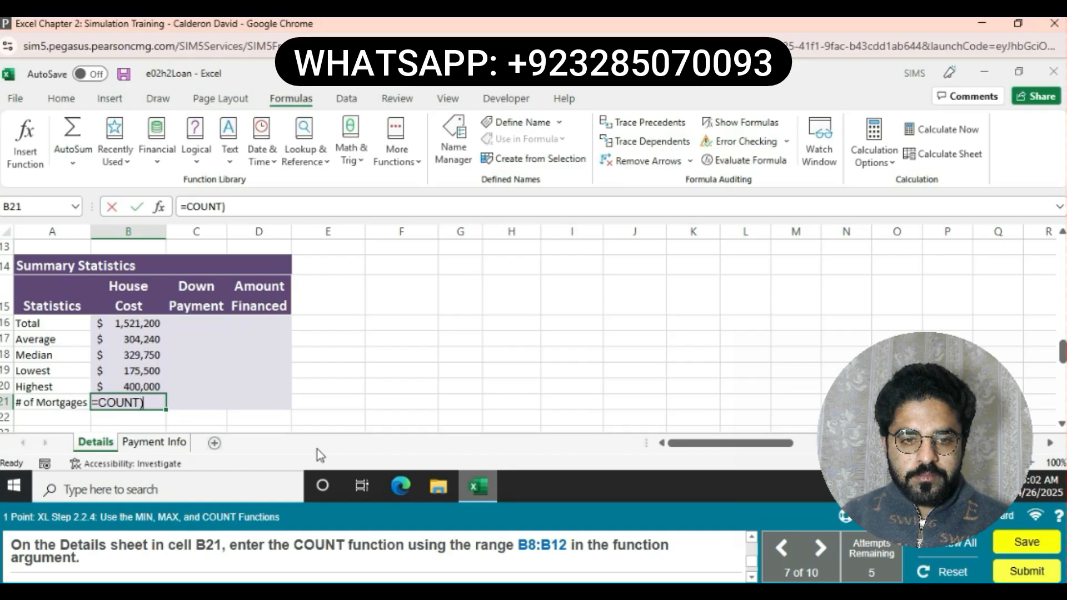
key("BackSpace")
type("(")
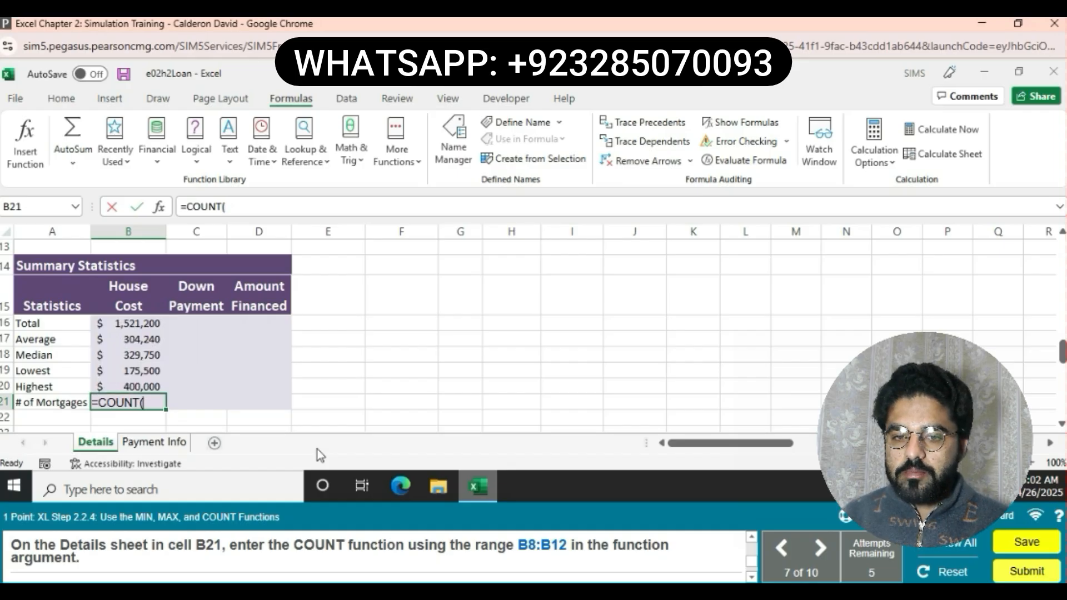
type("B8")
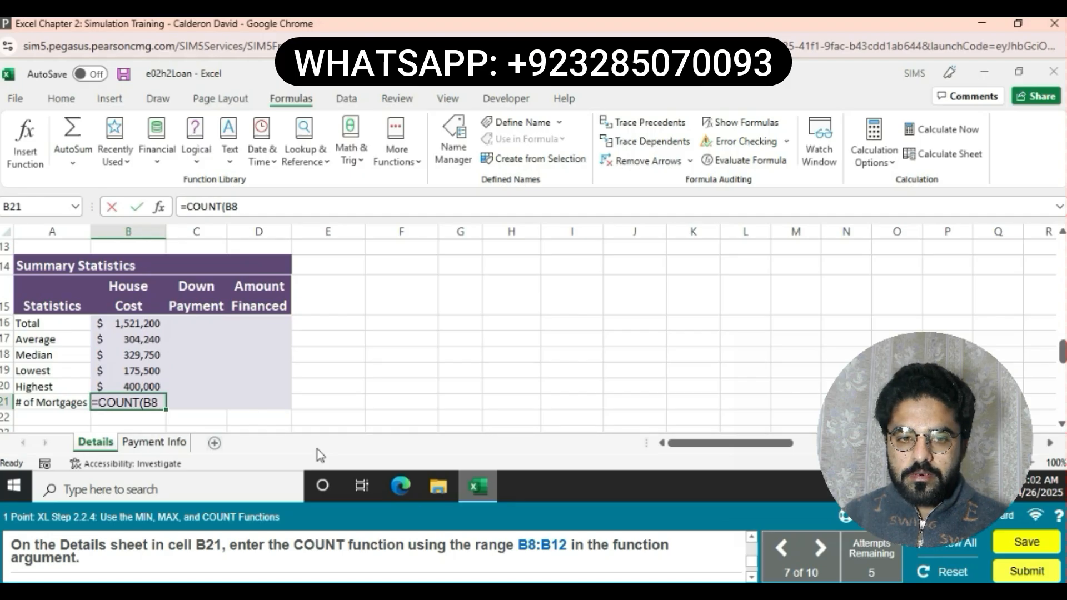
type(":")
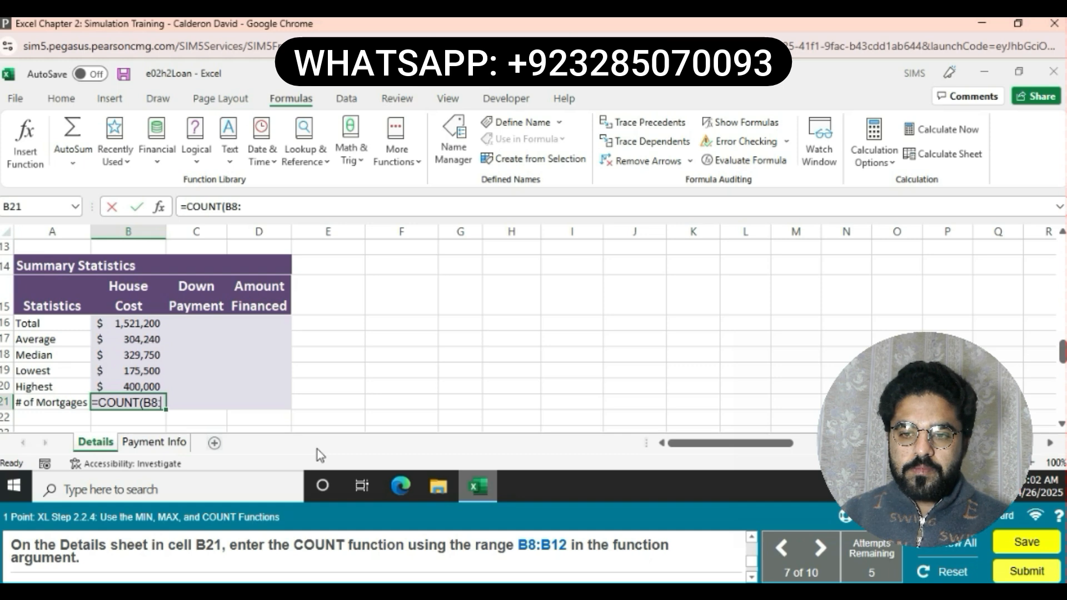
type("B12")
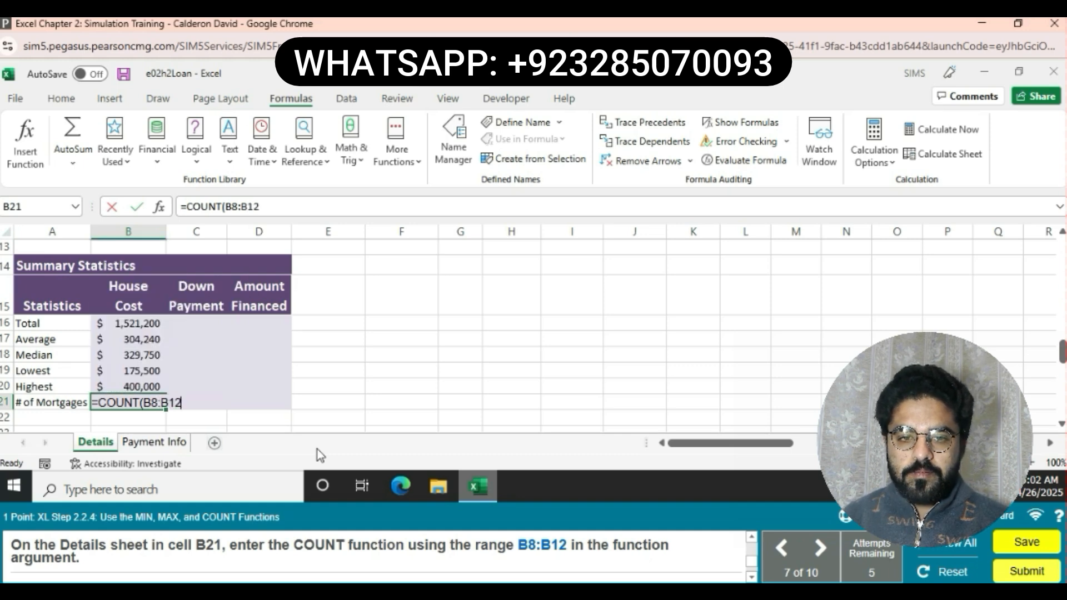
key("Return")
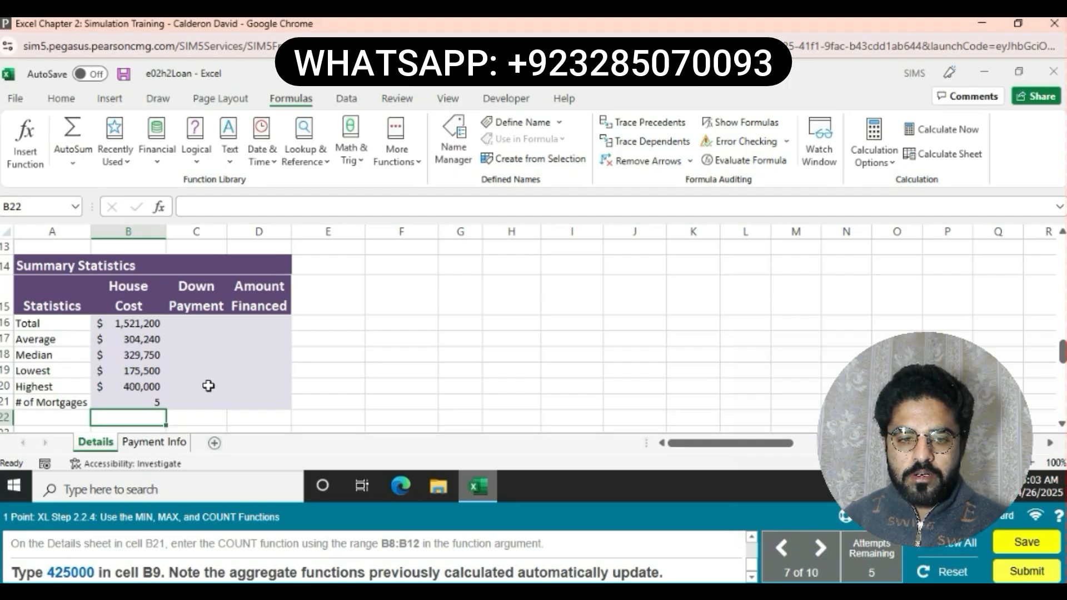
Change the house cost in cell B9 of the Details sheet to 425000
scroll(208, 386, "up", 5)
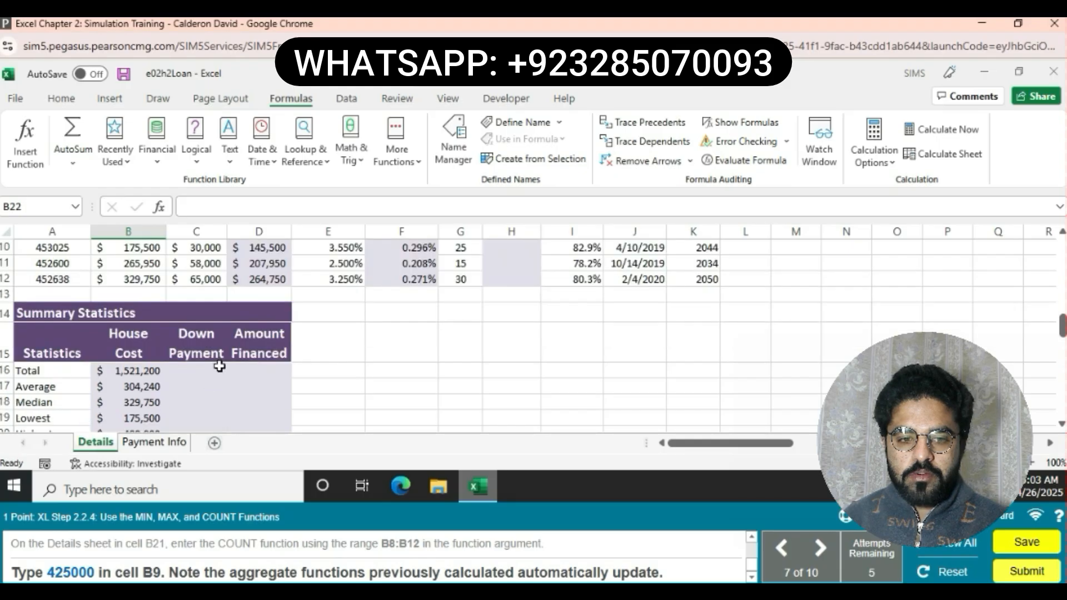
left_click(111, 409)
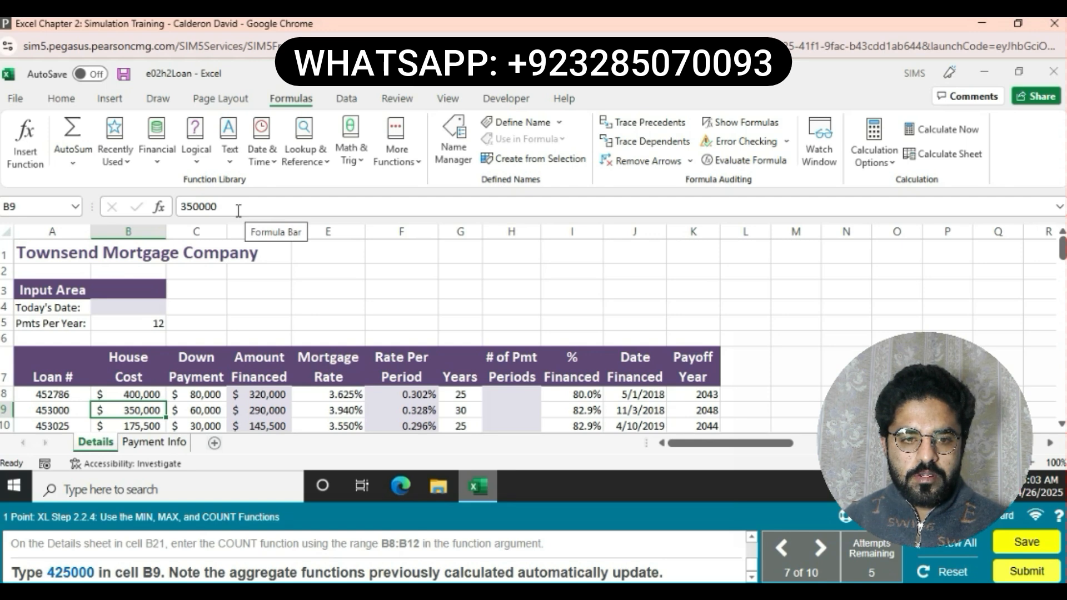
left_click(233, 209)
key("BackSpace")
key("BackSpace")
key("BackSpace")
key("BackSpace")
key("BackSpace")
key("BackSpace")
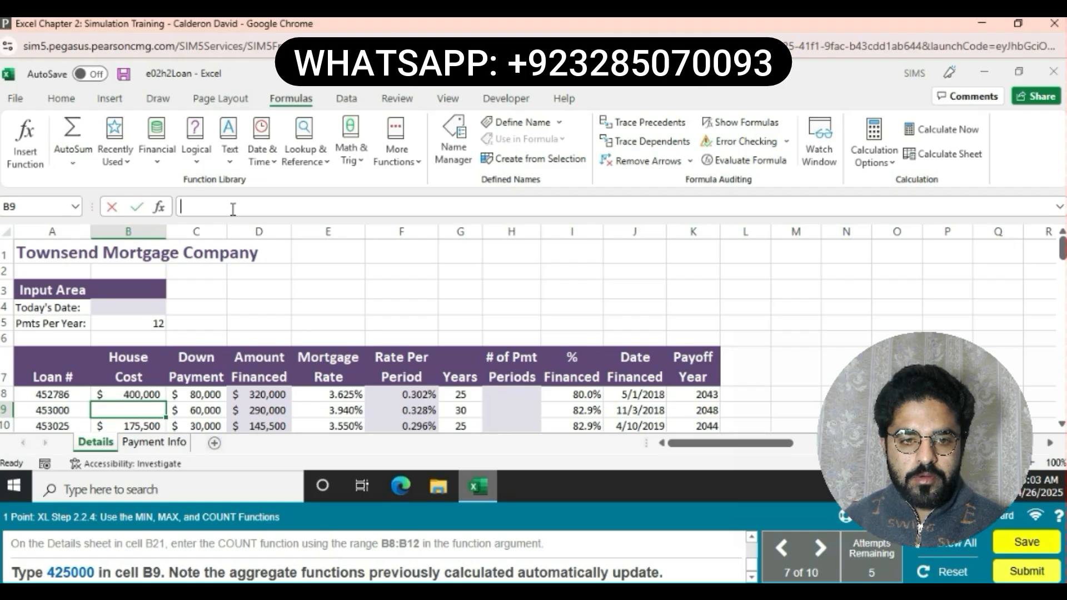
type("4")
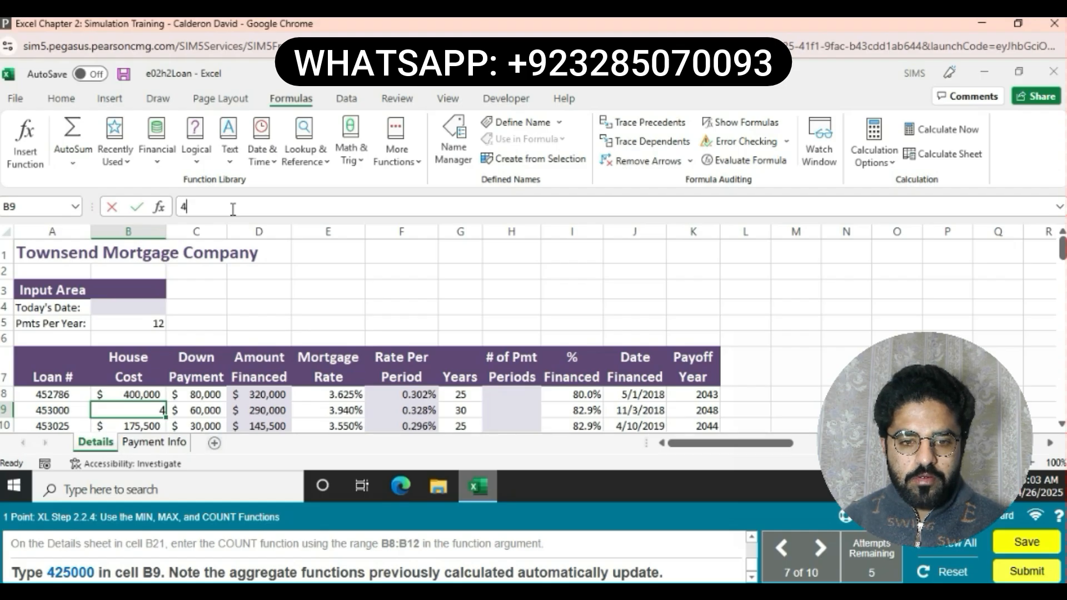
type("25000")
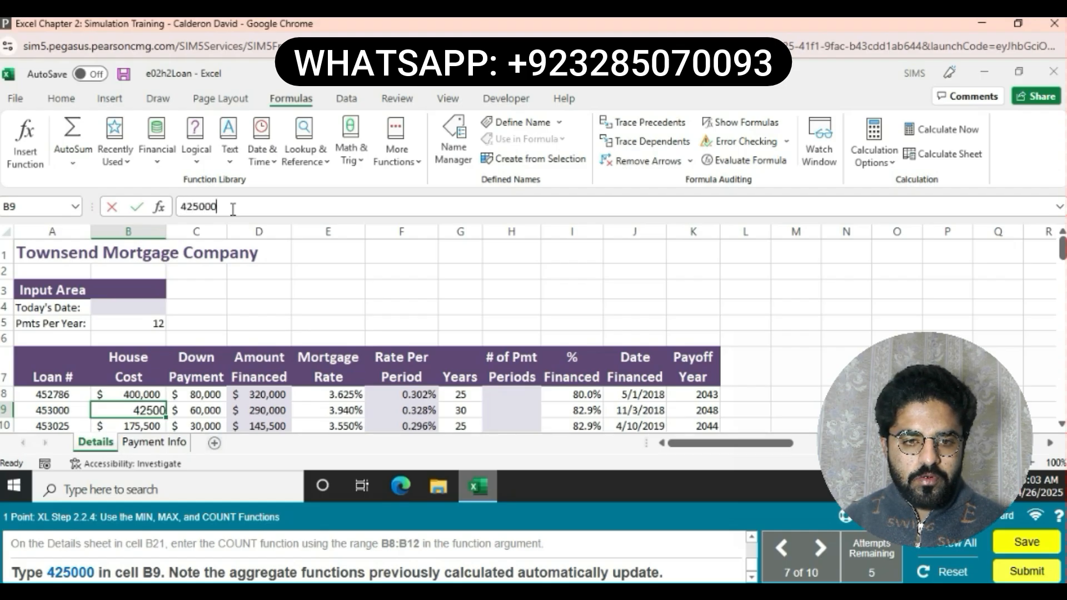
key("Return")
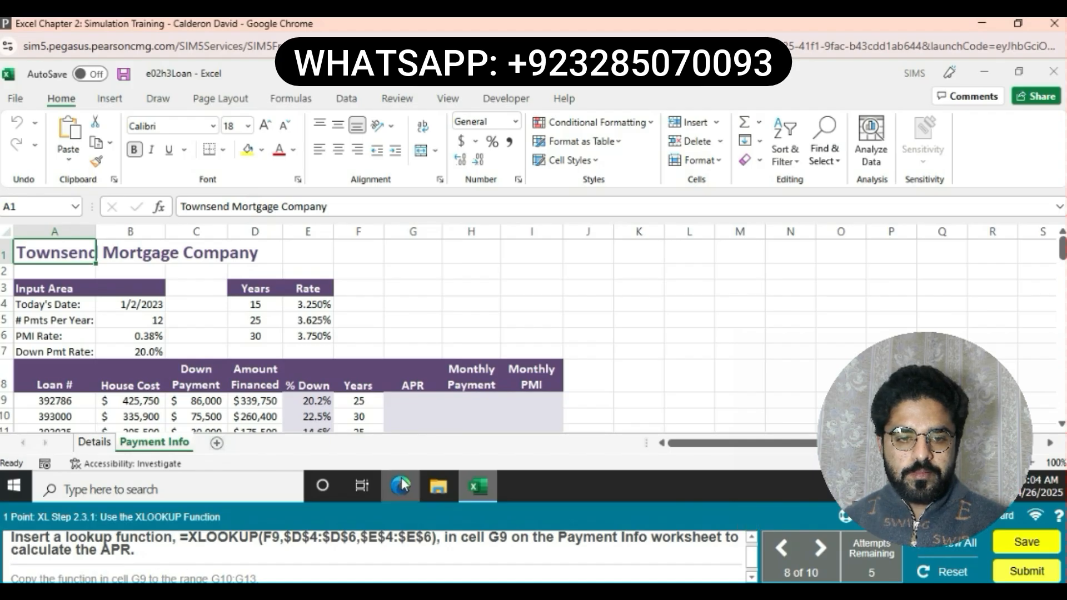
Enter =XLOOKUP(F9,$D$4:$D$6,$E$4:$E$6) in cell G9 of the Payment Info sheet to look up the first loan's APR
left_click(415, 400)
type("=")
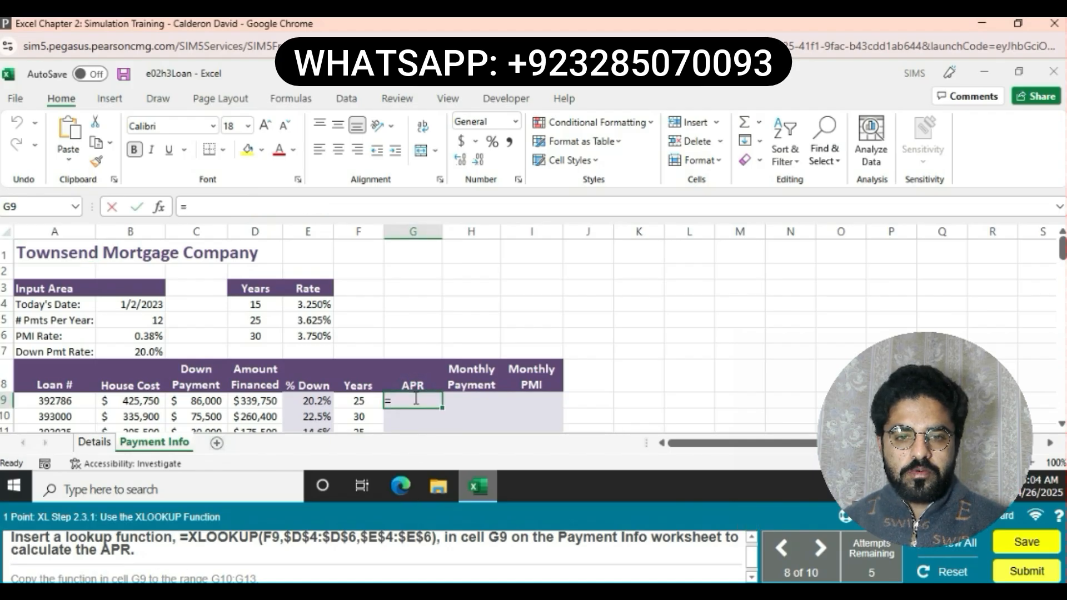
type("XL")
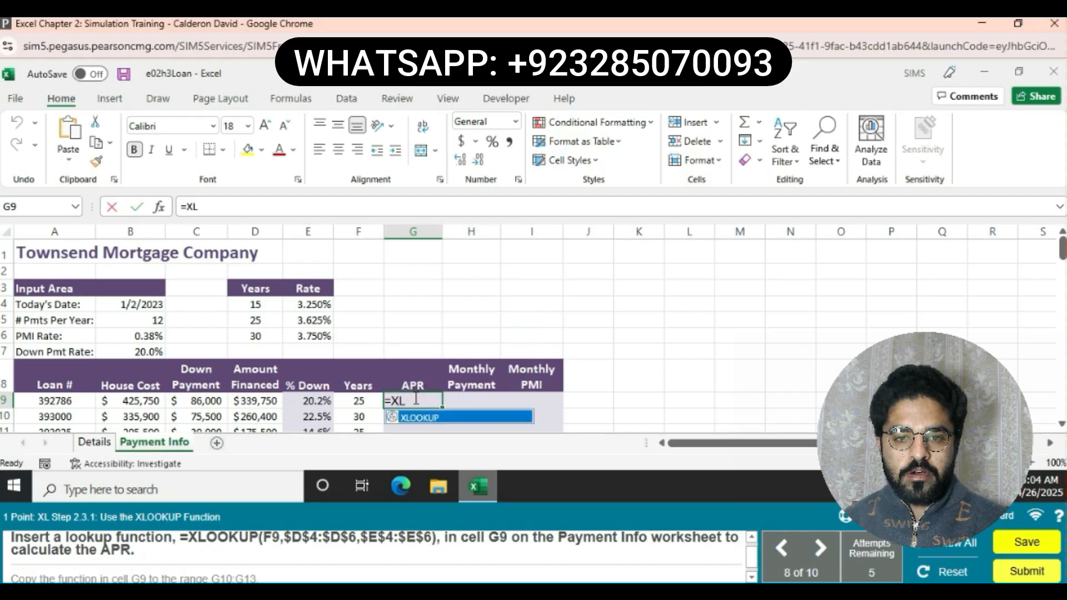
type("OOK")
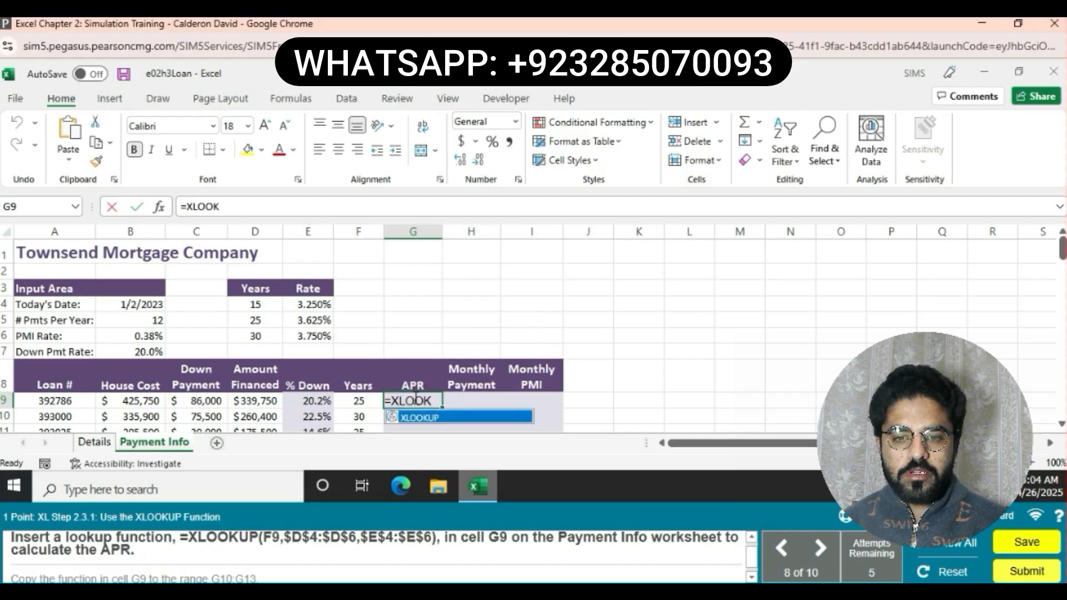
type("UP")
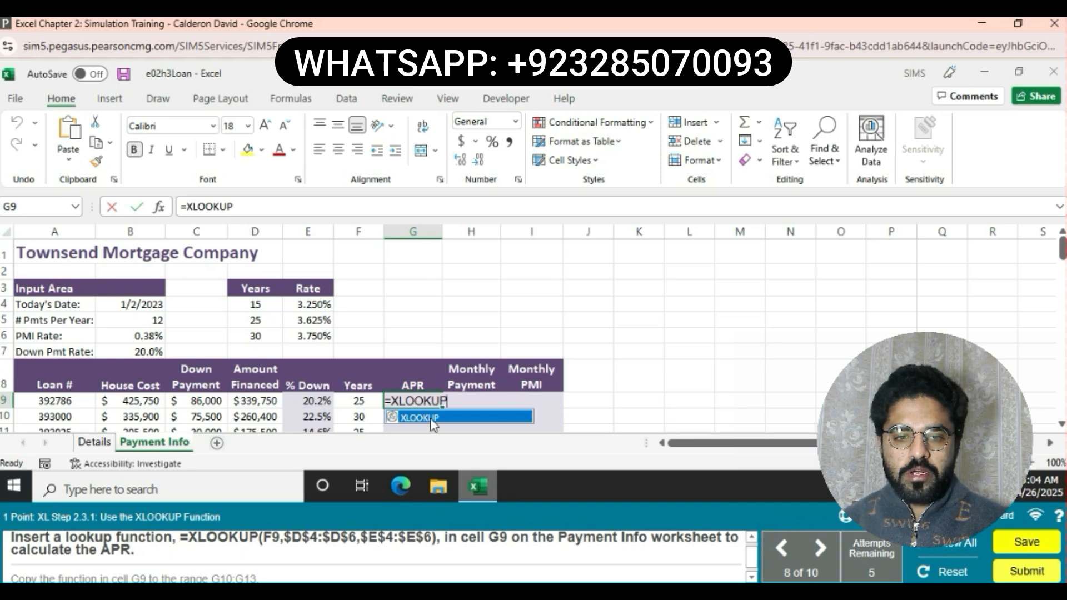
double_click(431, 418)
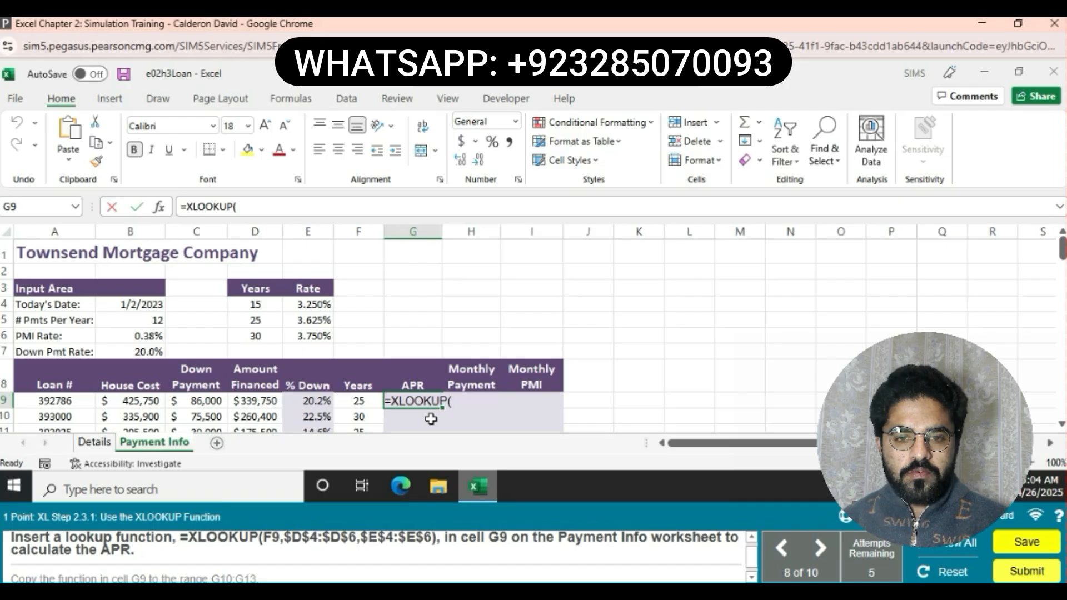
left_click(356, 397)
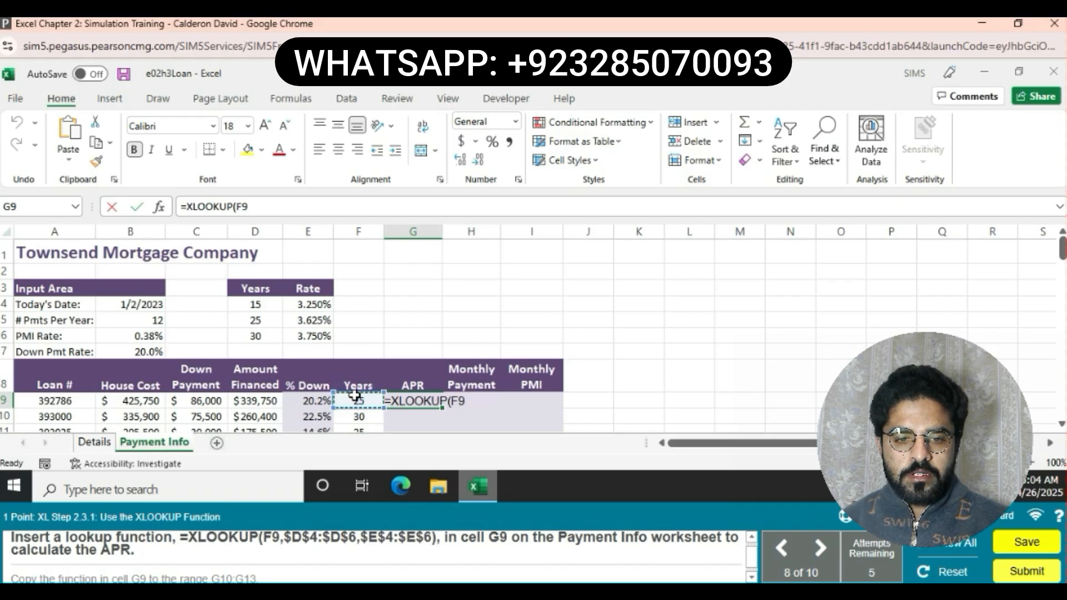
type(",$")
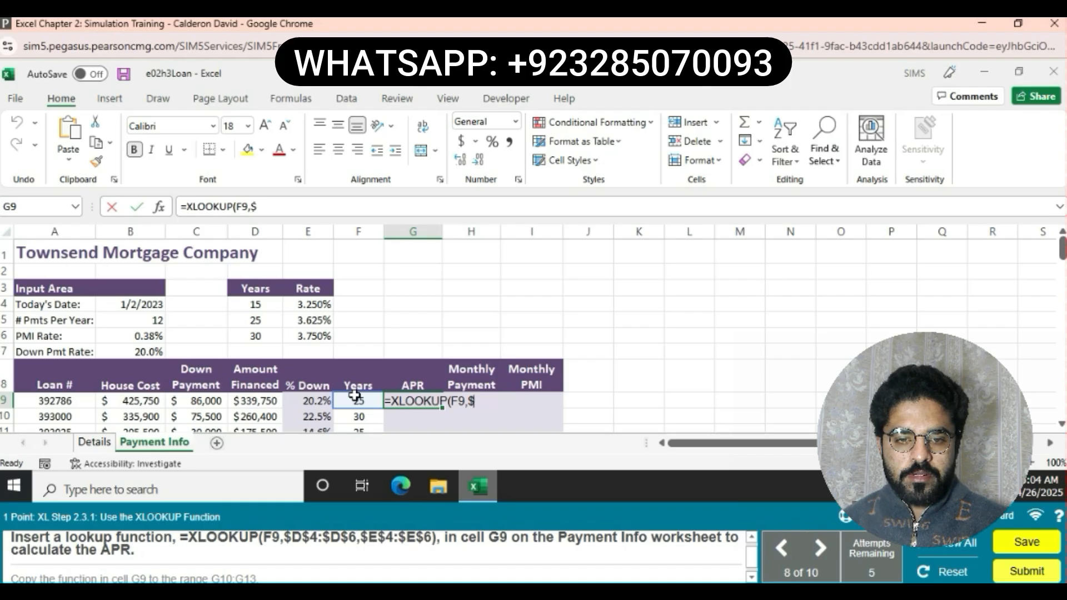
type("D$")
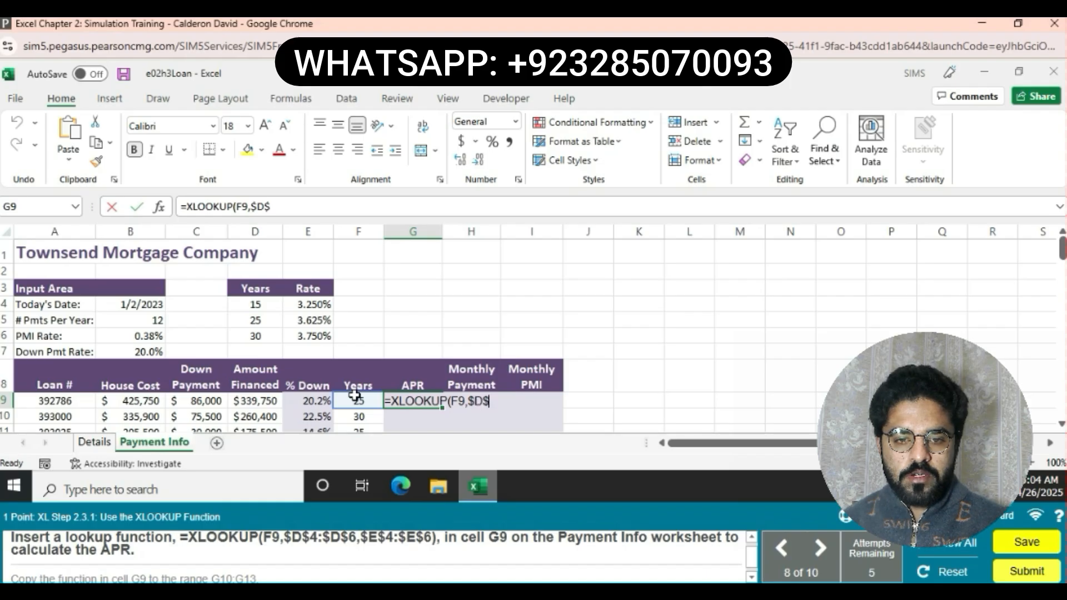
type("4")
type(":$")
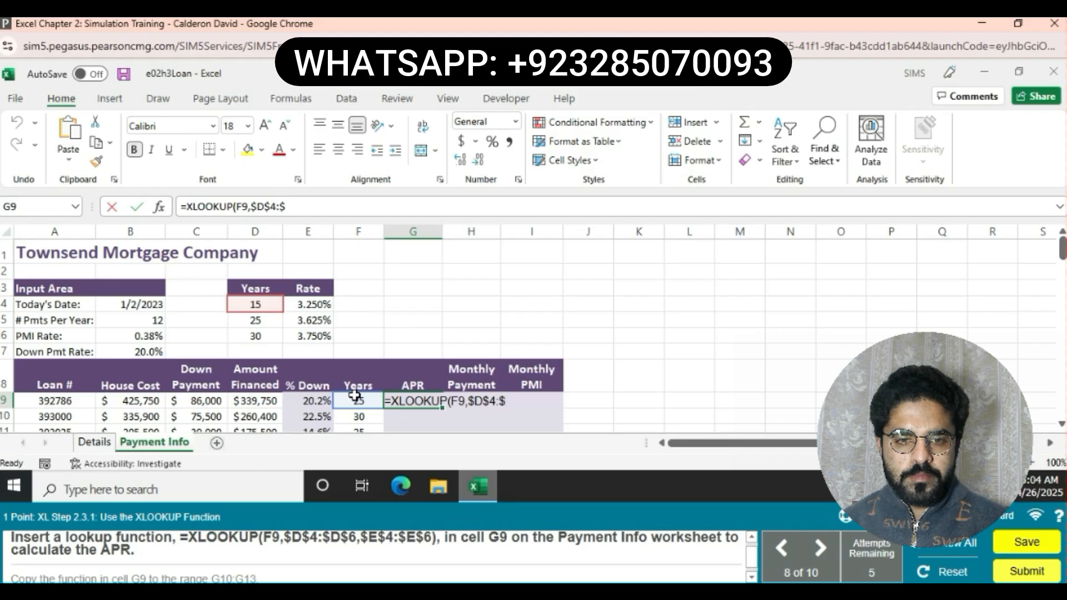
type("D$6")
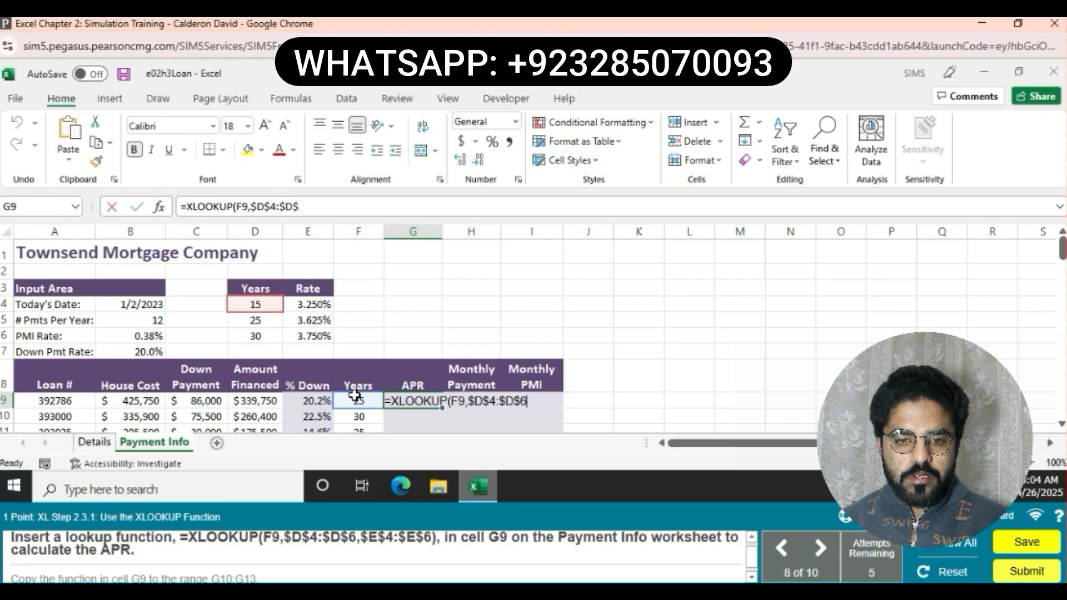
type(",$")
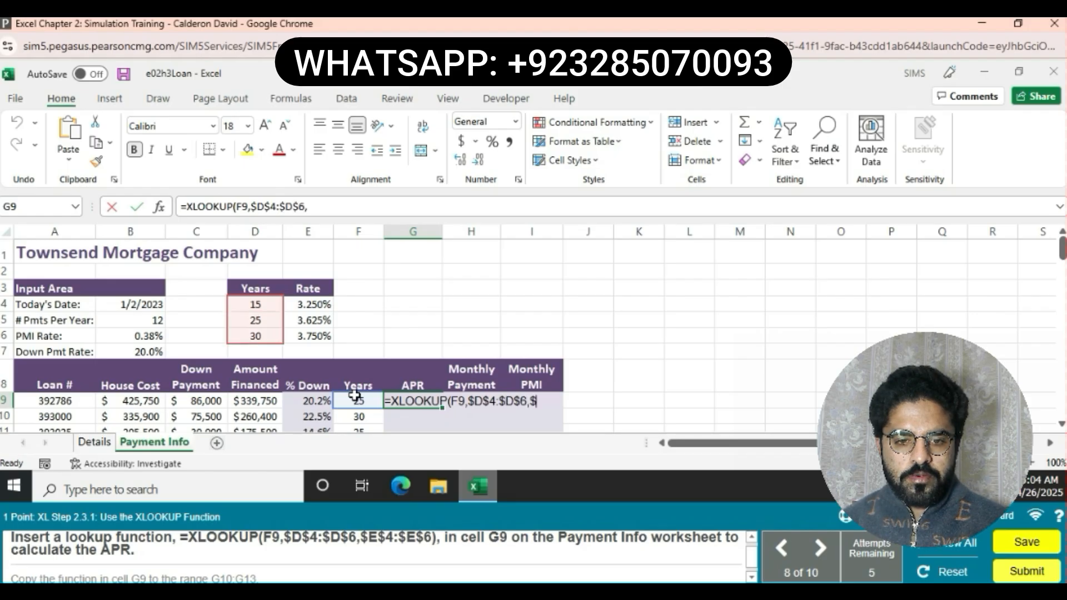
type("E$")
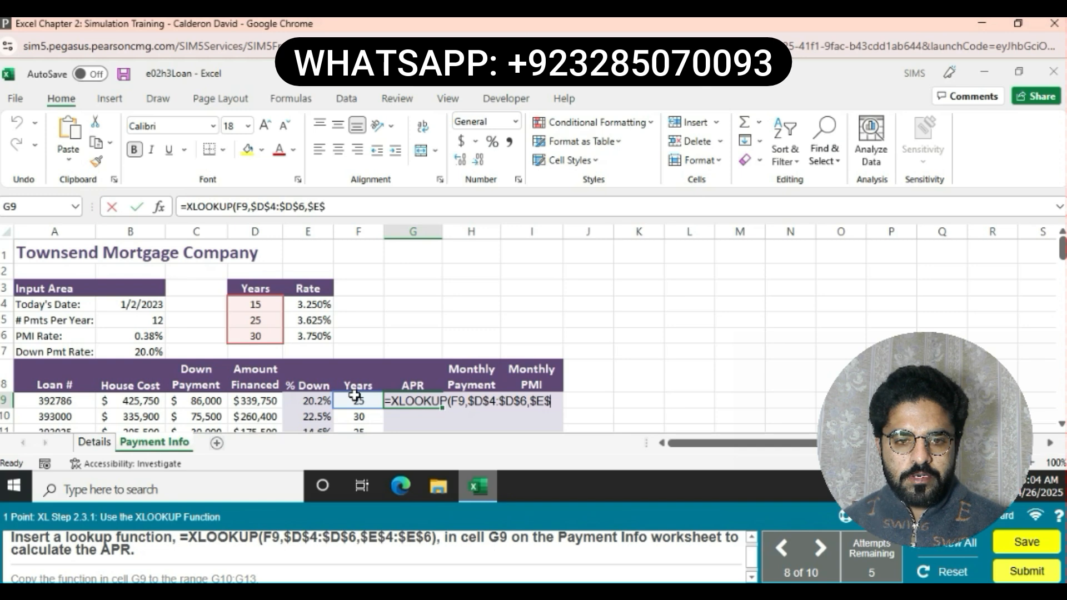
type("4")
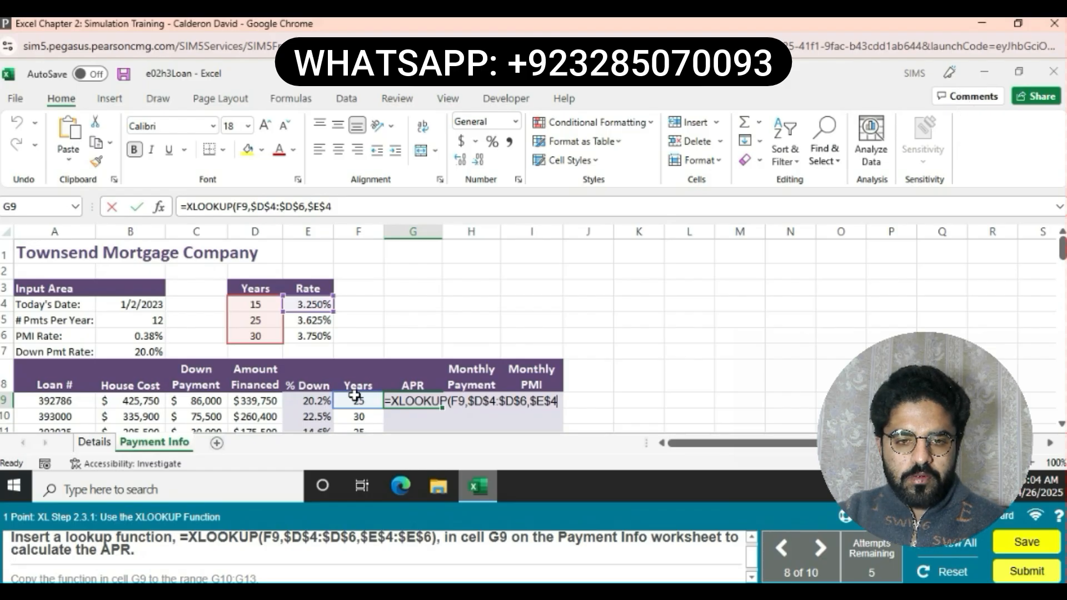
type(":")
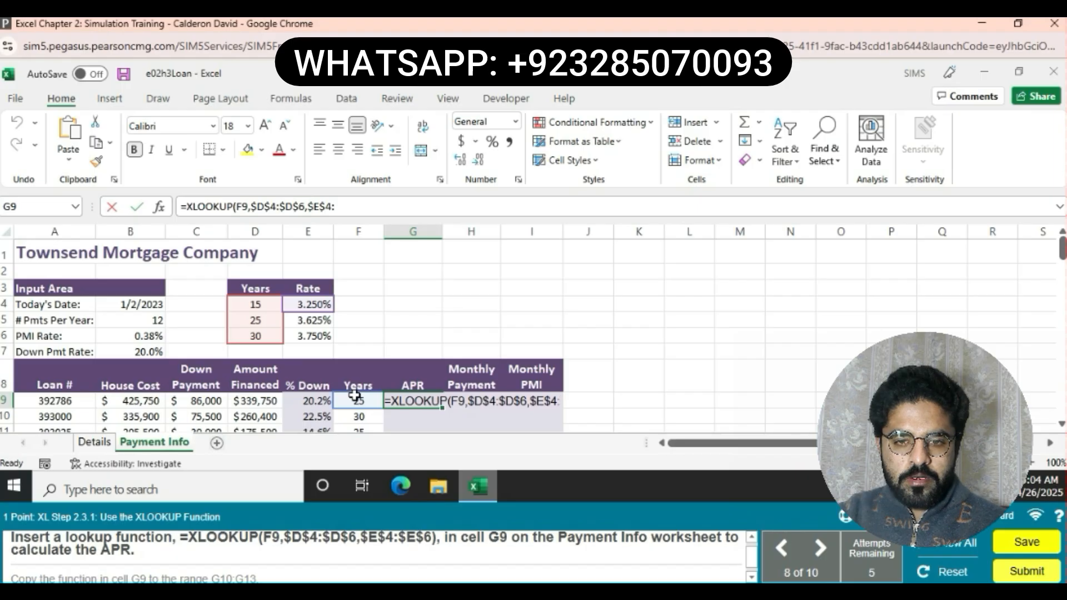
type("$E$")
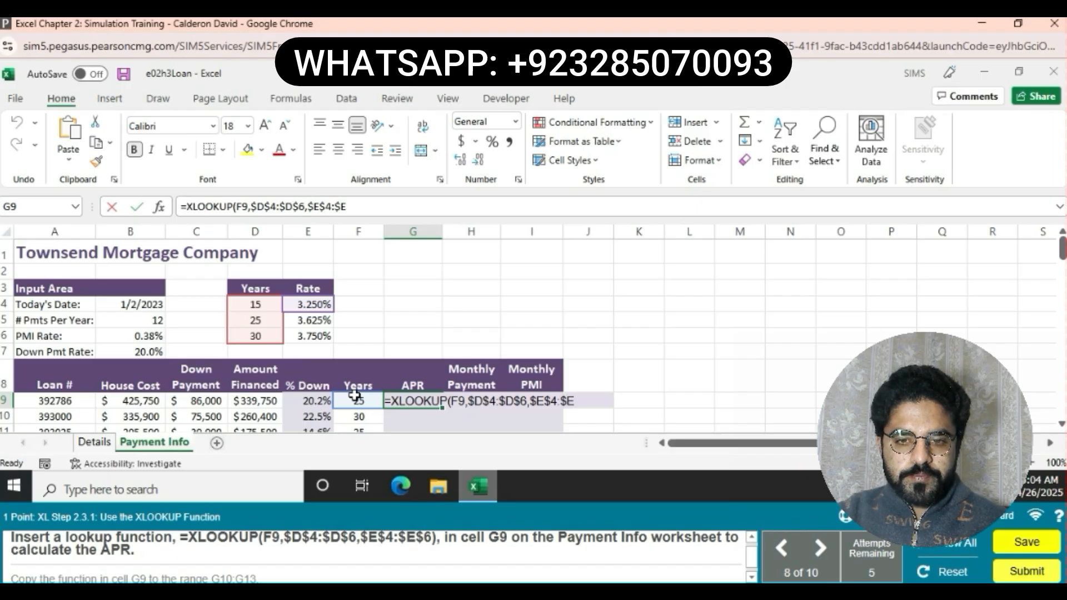
type("6")
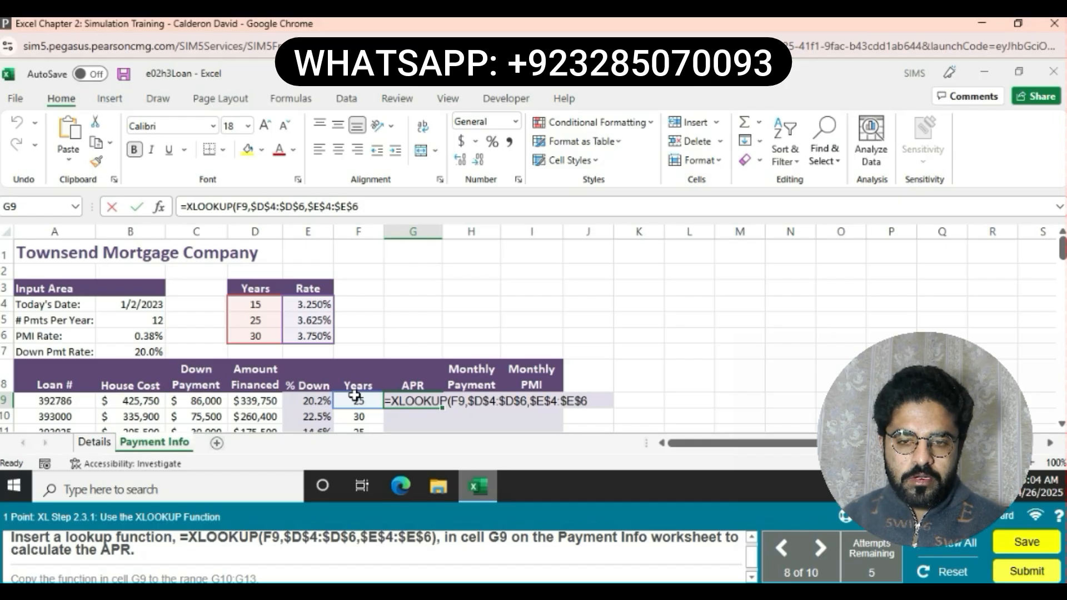
type(")")
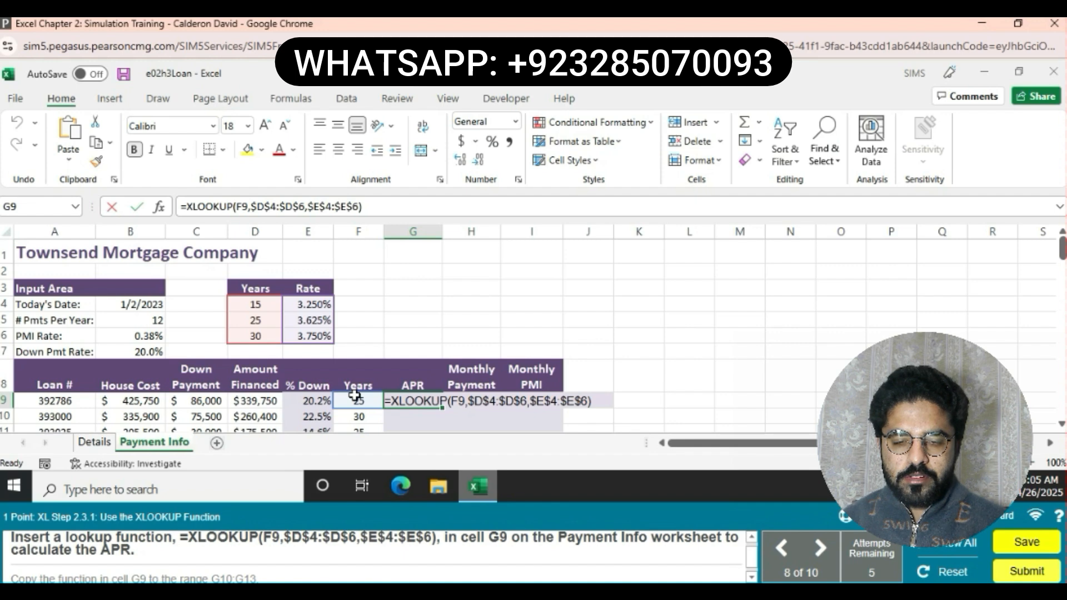
key("Return")
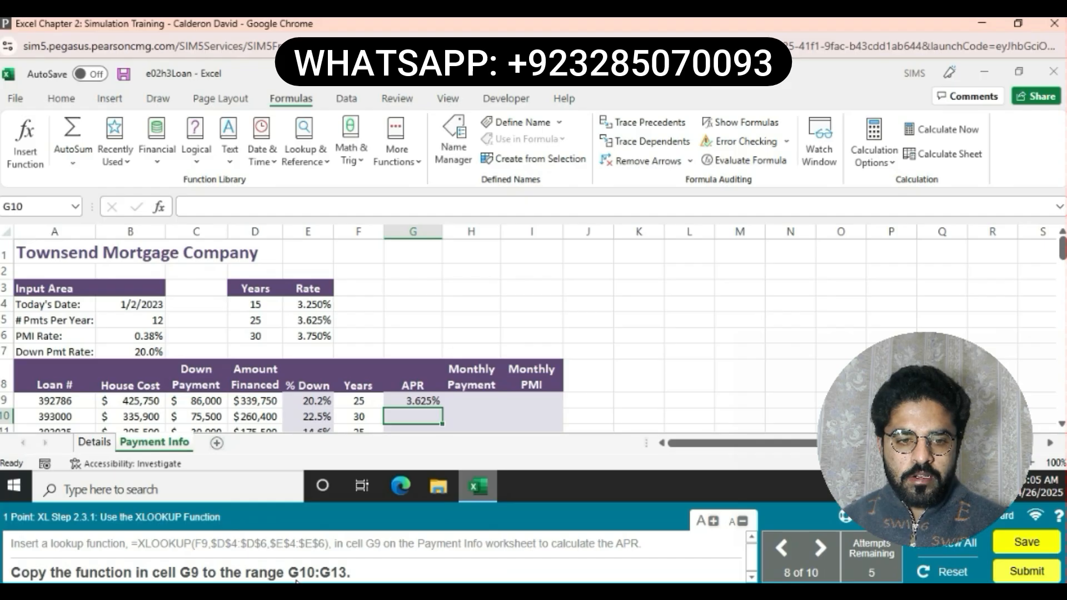
Copy the APR lookup formula from cell G9 down to the range G10:G13
left_click(405, 403)
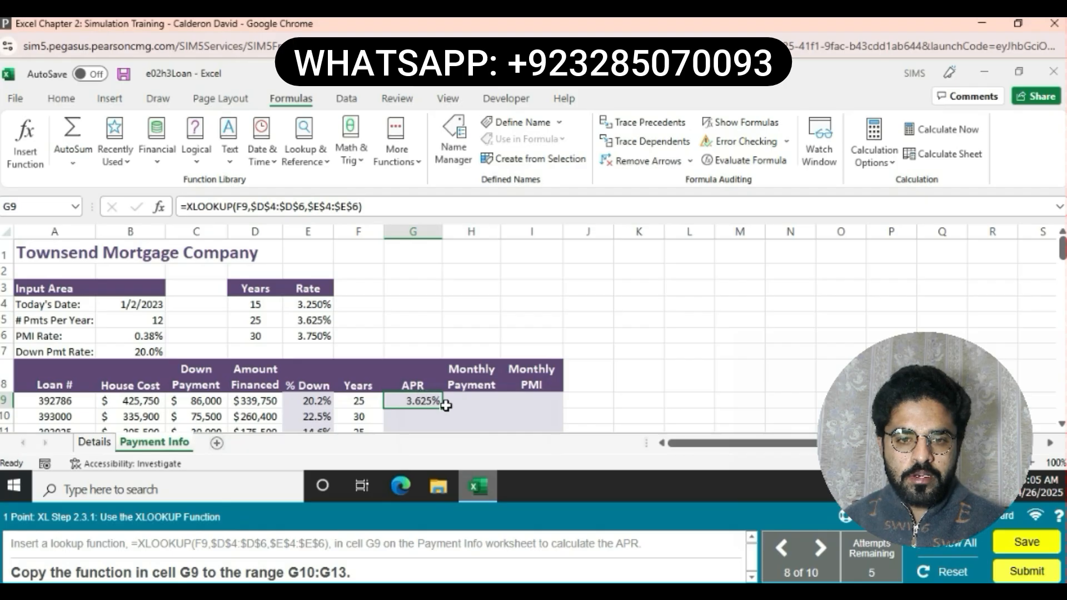
left_click_drag(443, 409, 436, 362)
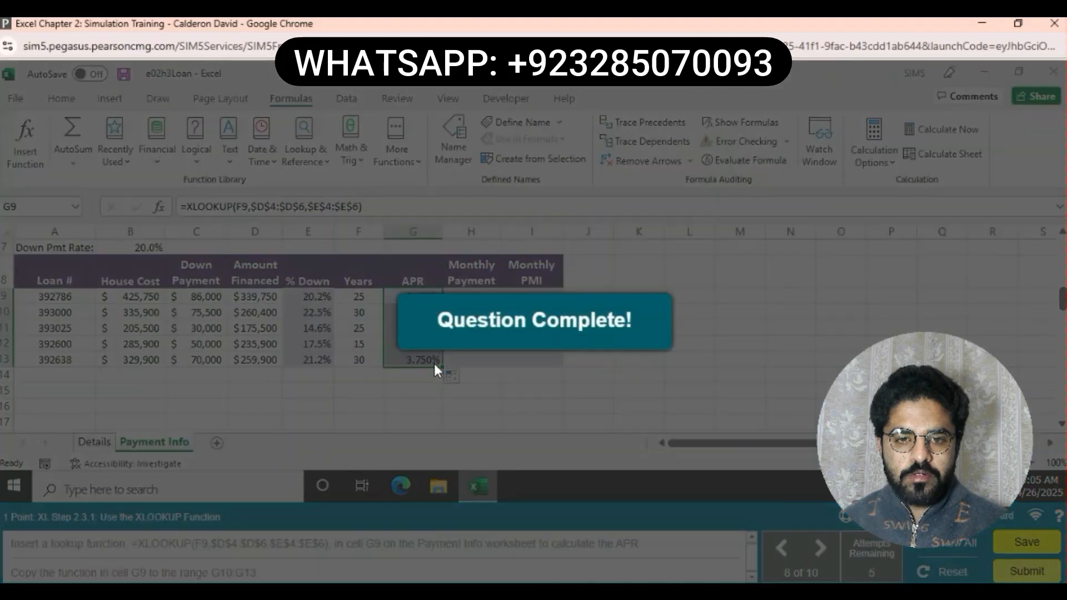